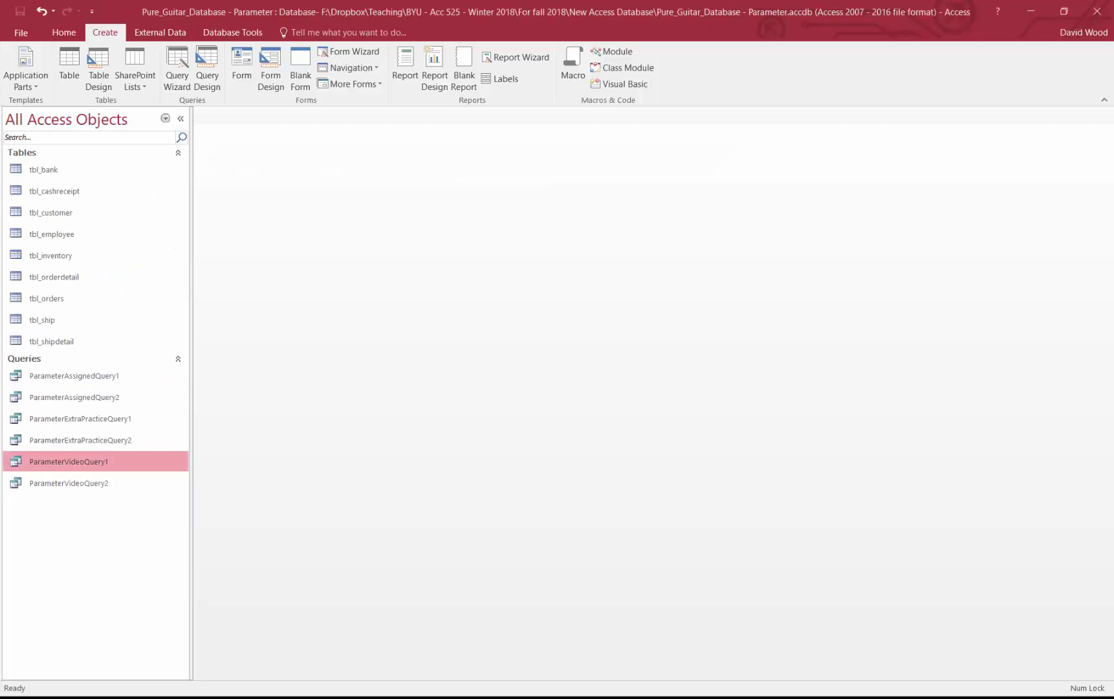
Start a new blank query in Query Design with tbl_orders added.
left_click(72, 32)
left_click(105, 32)
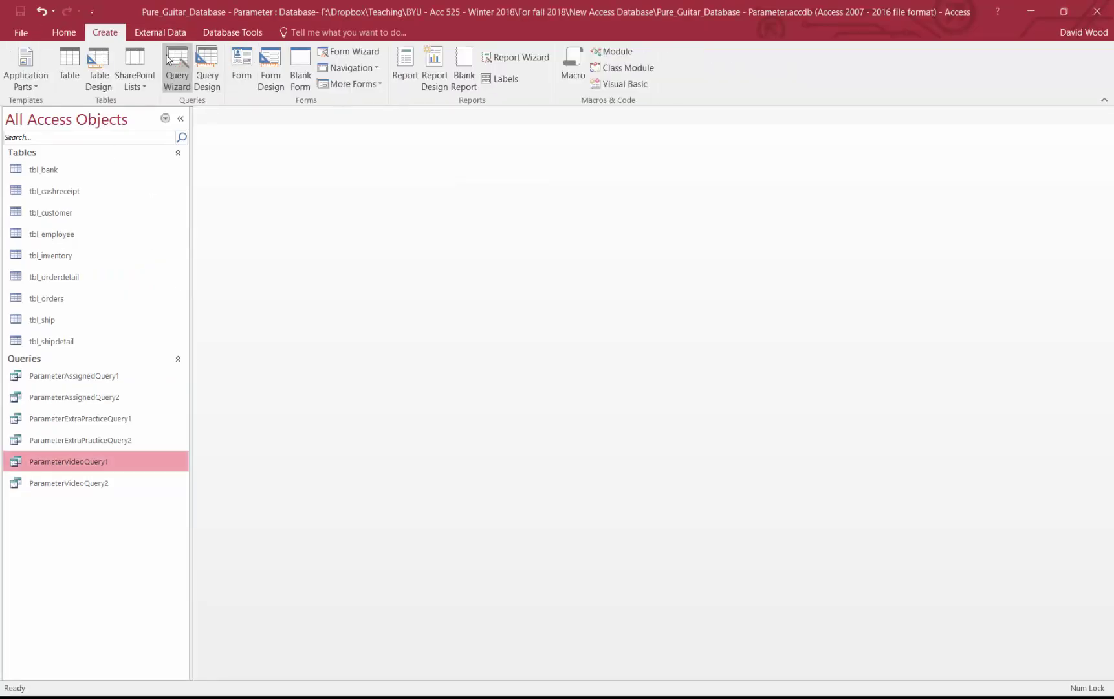
left_click(207, 68)
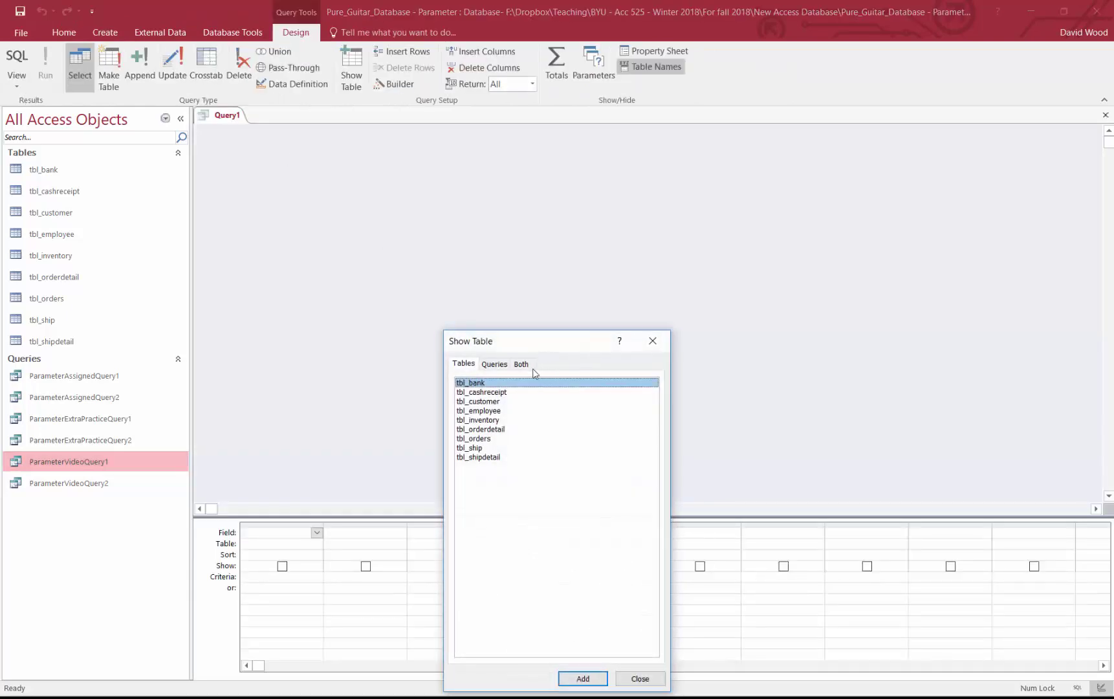
left_click(483, 440)
double_click(483, 440)
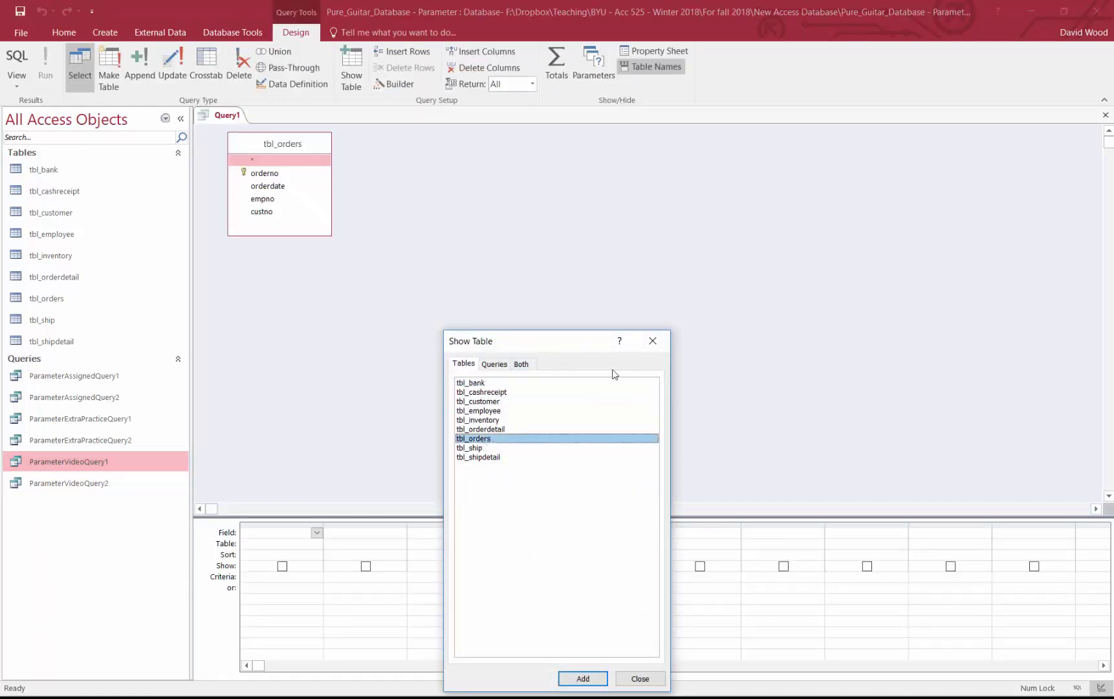
left_click(647, 343)
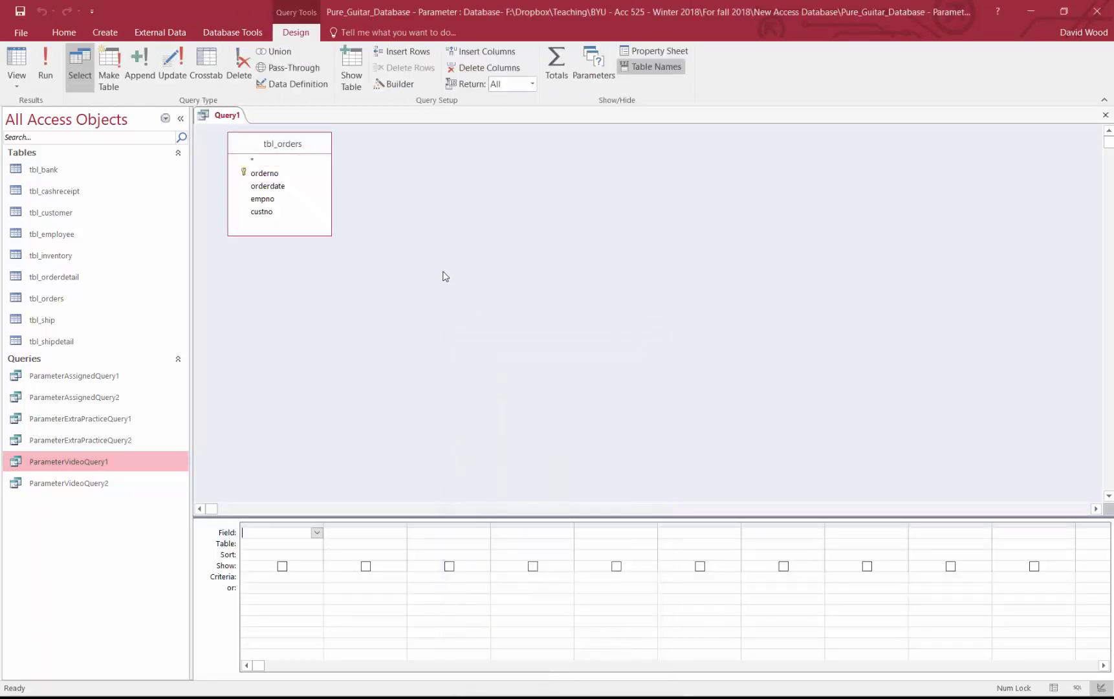
Add custno, orderno and orderdate and preview the 548 orders in Datasheet View.
double_click(261, 212)
double_click(265, 174)
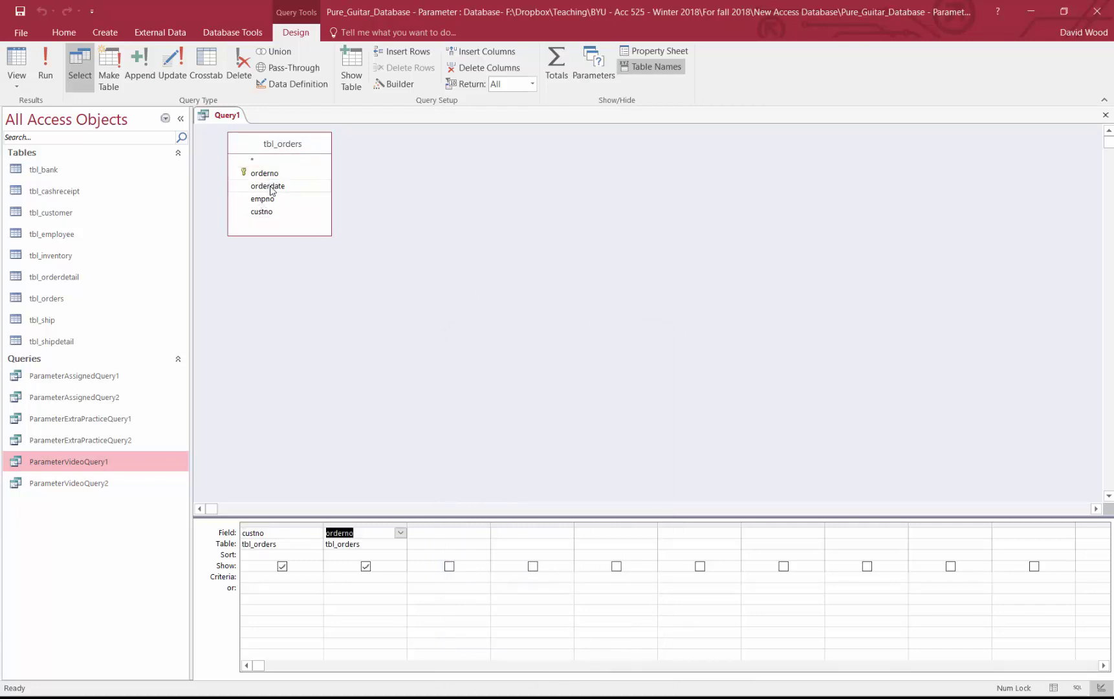
double_click(267, 186)
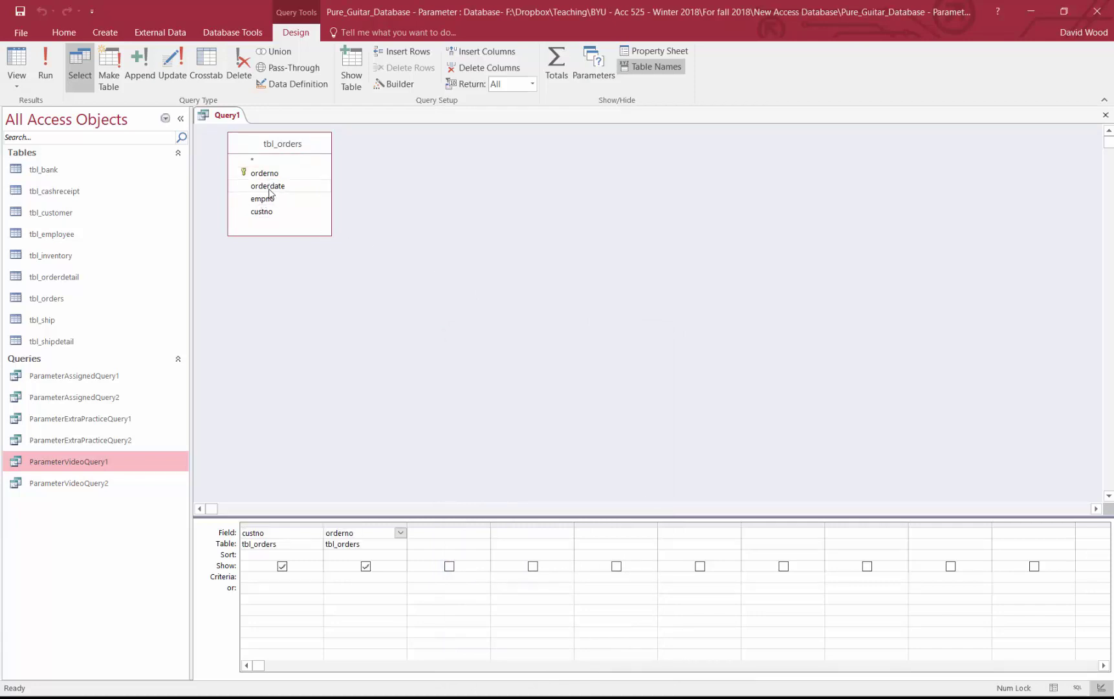
left_click(17, 61)
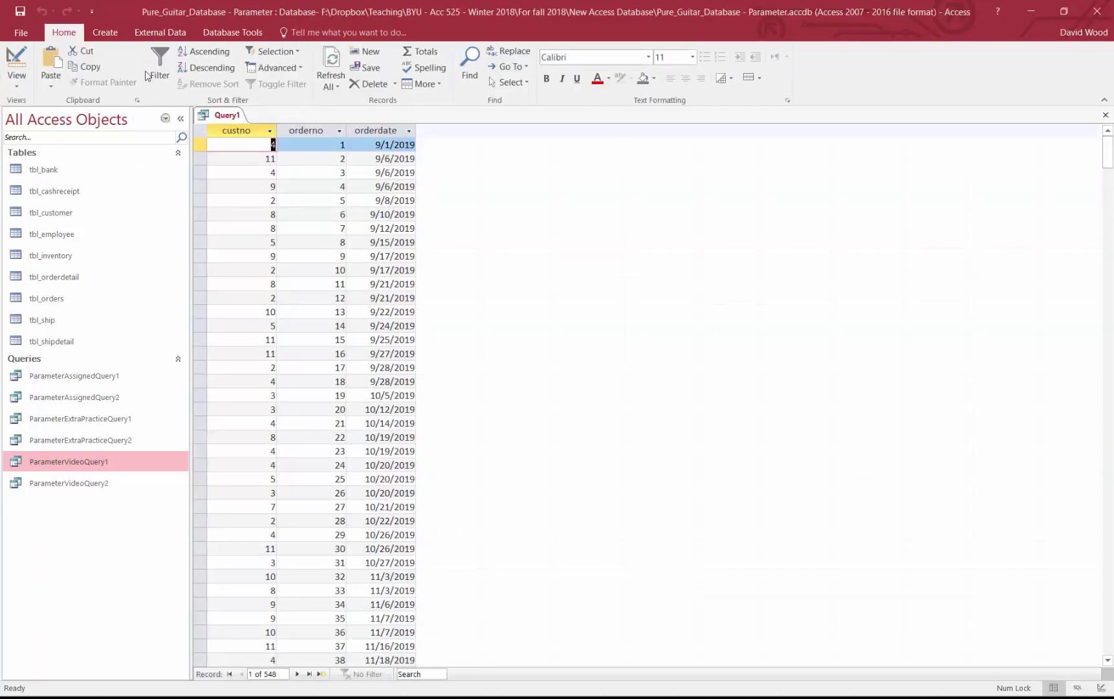
Enter 11 as the custno criterion and check its 24 orders in Datasheet View.
left_click(13, 58)
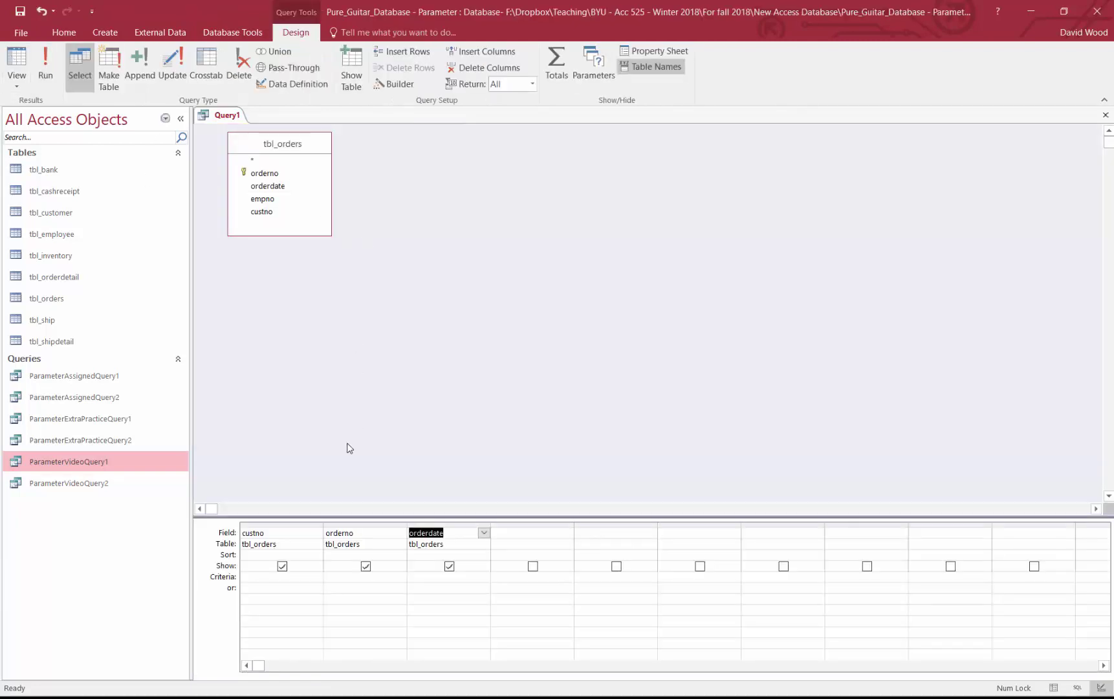
left_click(268, 578)
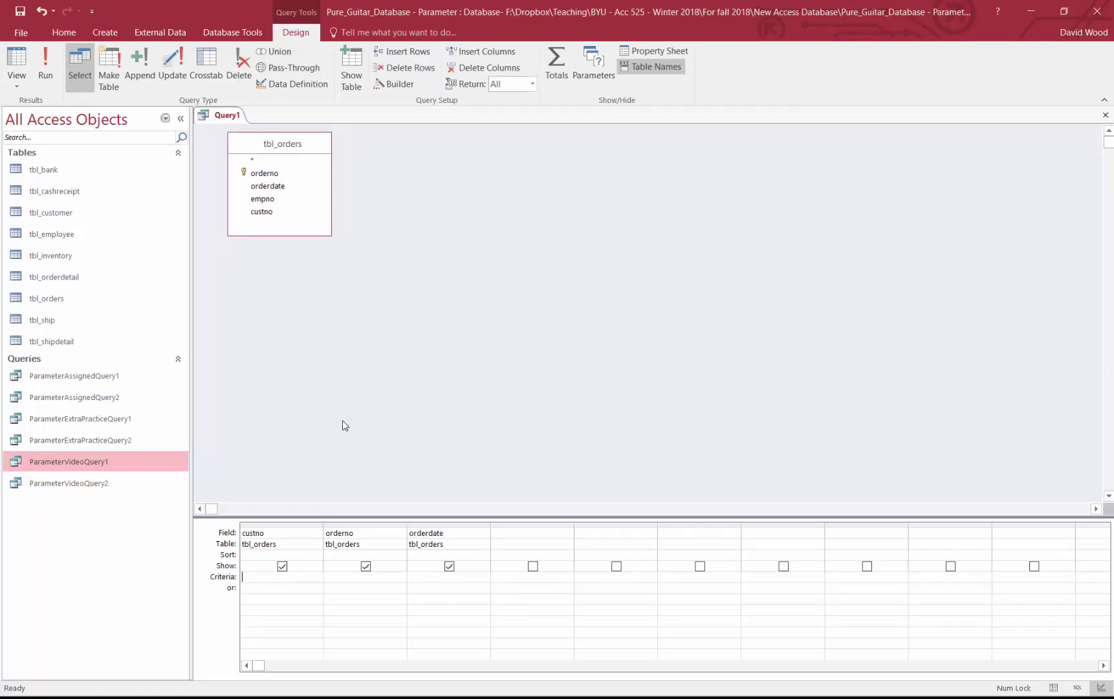
type("11")
left_click(7, 60)
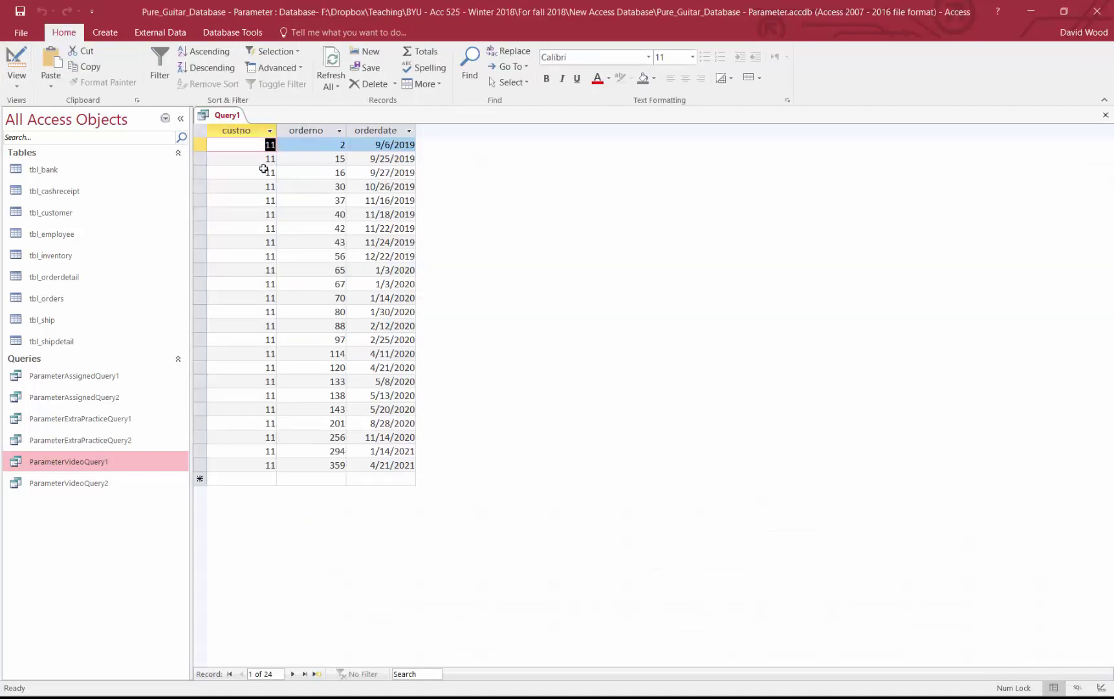
left_click(23, 61)
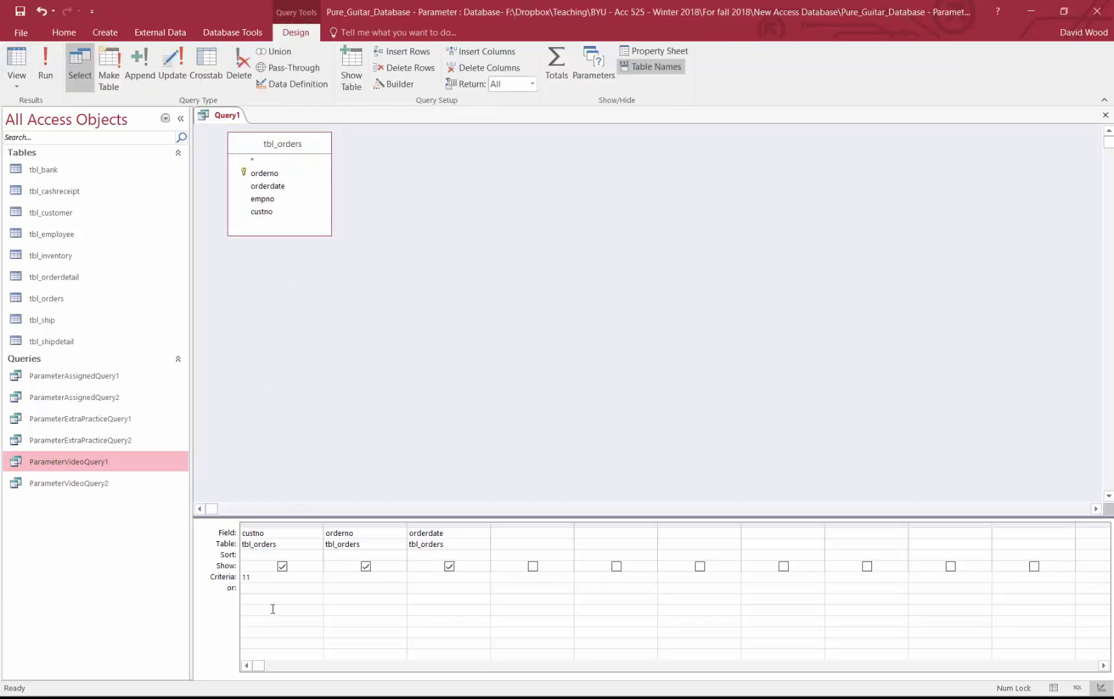
Replace the 11 criterion with the [Please enter a customer number] prompt, fixing the bracket error.
left_click(243, 577)
key("Delete")
type("Please enter a ")
type("customer num")
type("ber]")
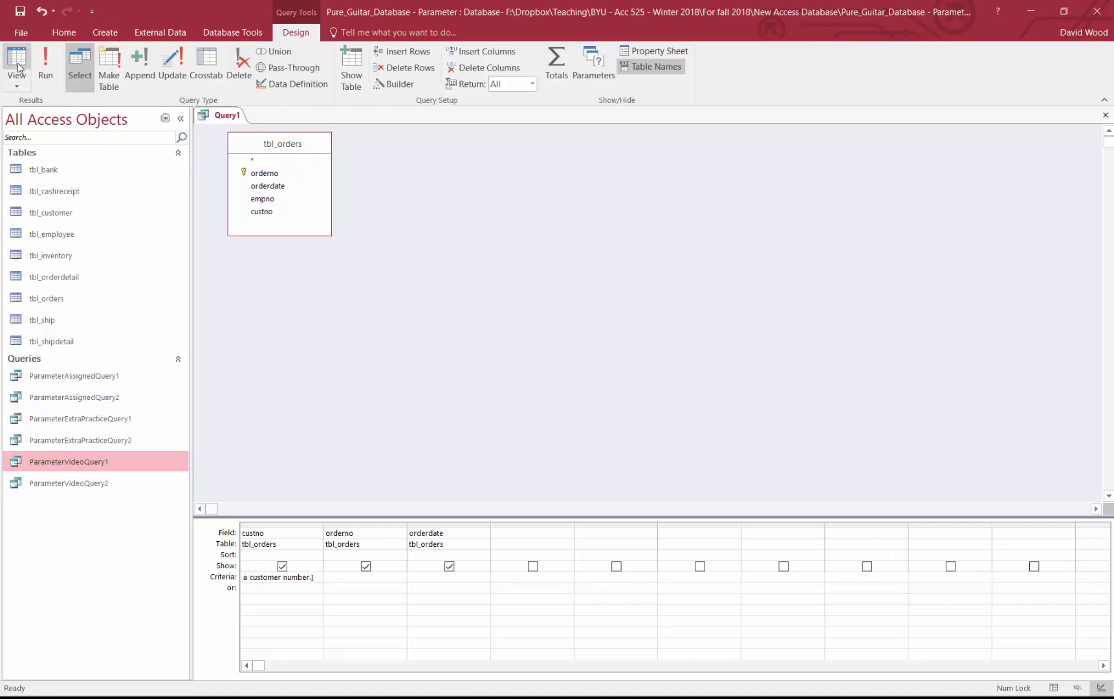
left_click(17, 67)
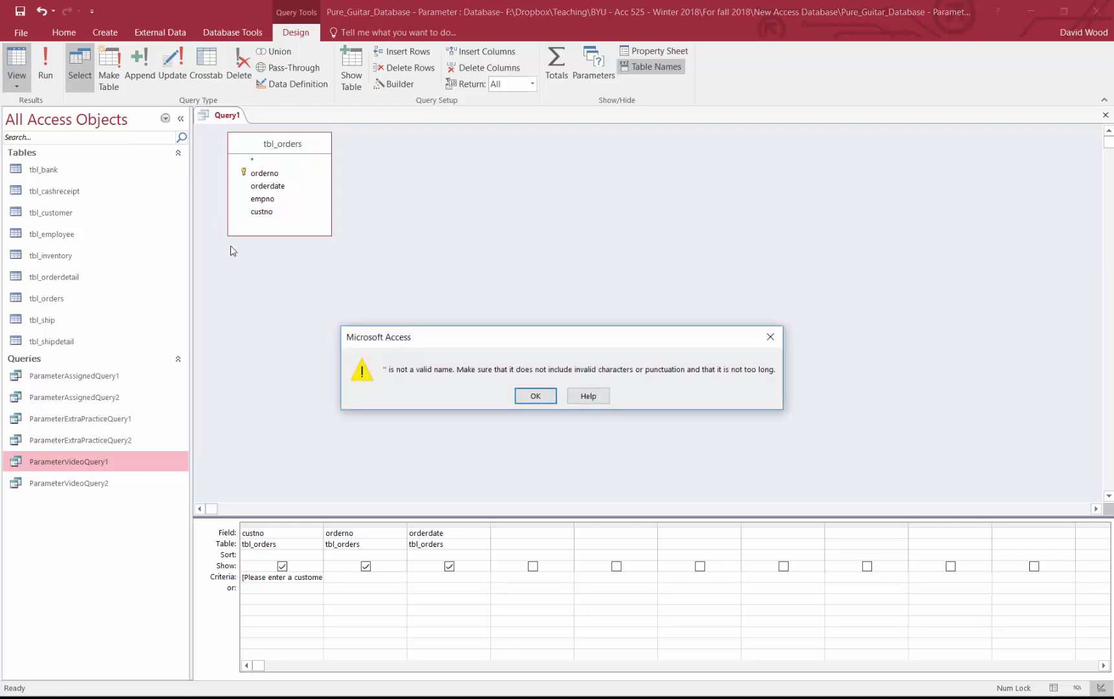
left_click(536, 399)
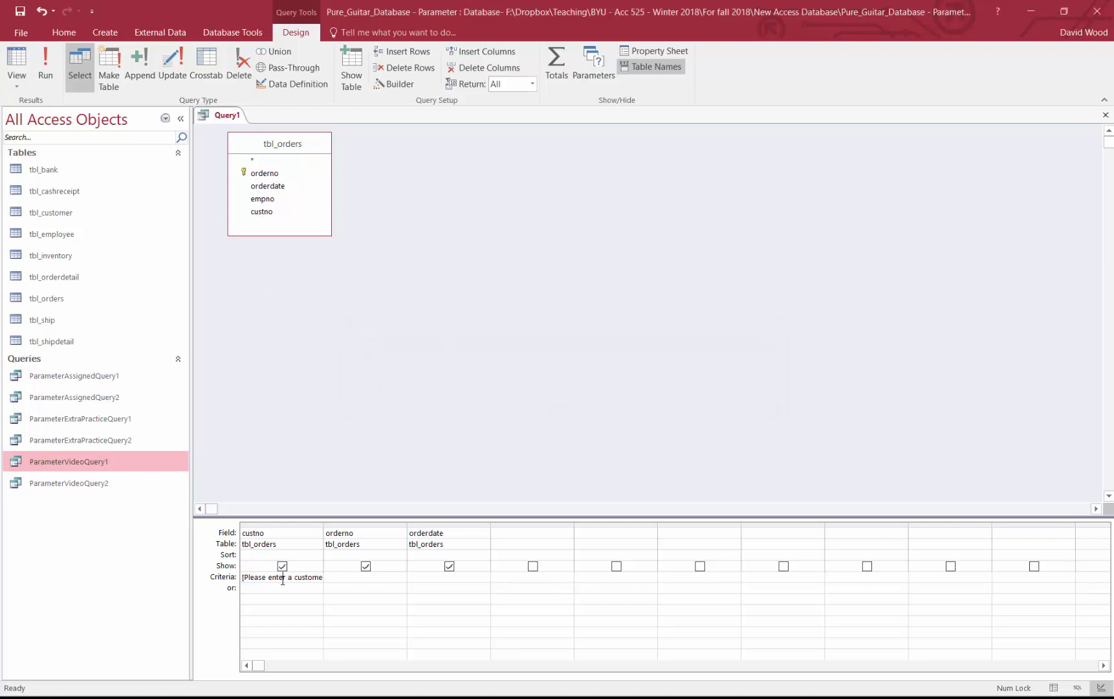
key("End")
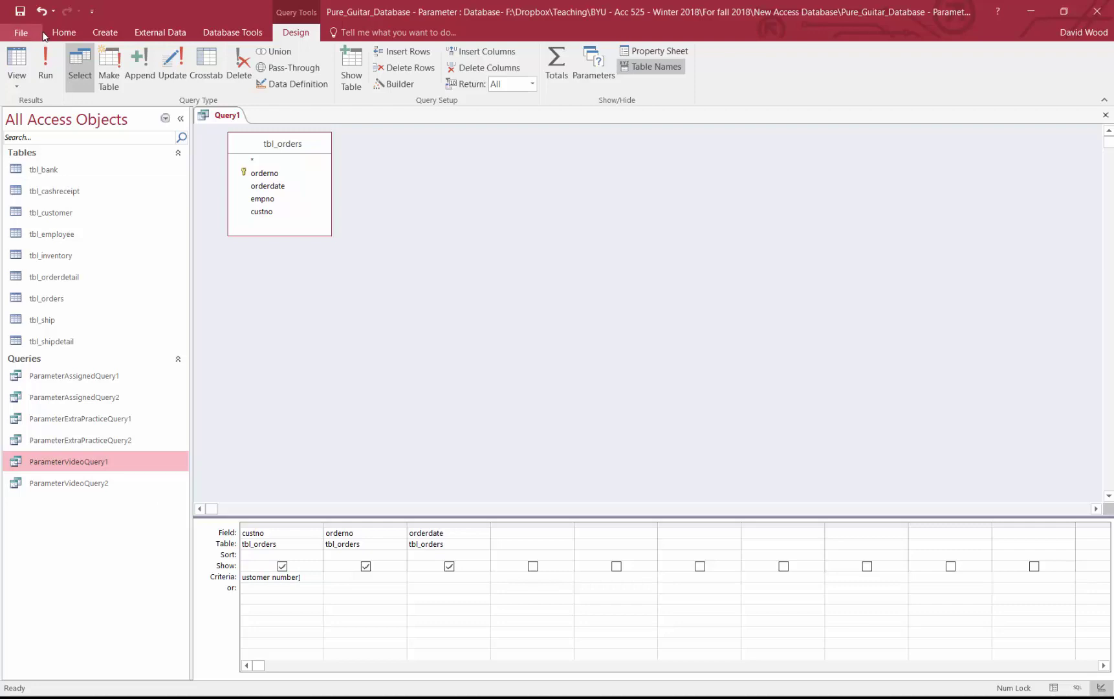
Run the parameter query with customer number 11 to list its 24 orders.
left_click(47, 66)
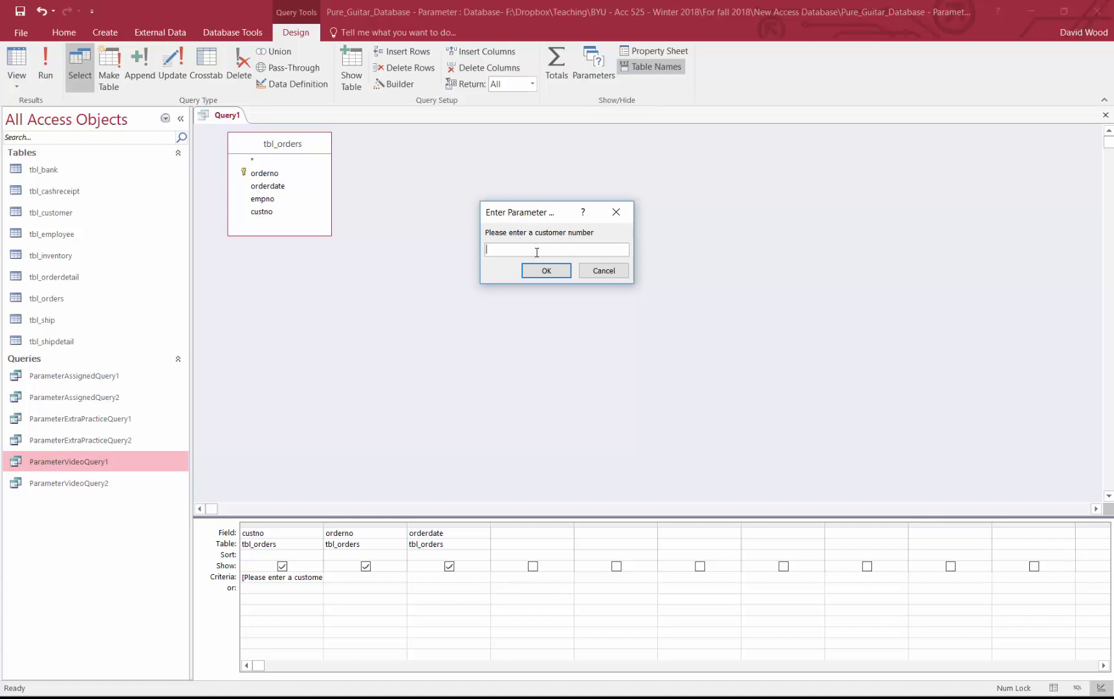
type("11")
left_click(546, 270)
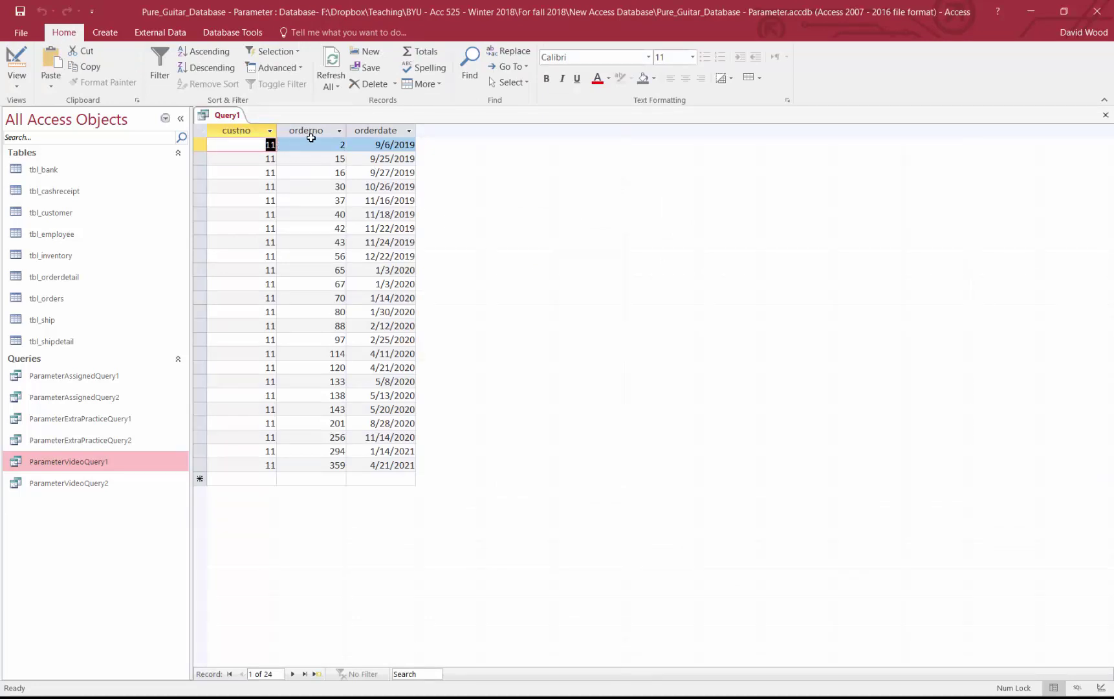
Rerun the parameter query for customer 9 (15 orders) and then customer 4 (17 orders).
left_click(18, 58)
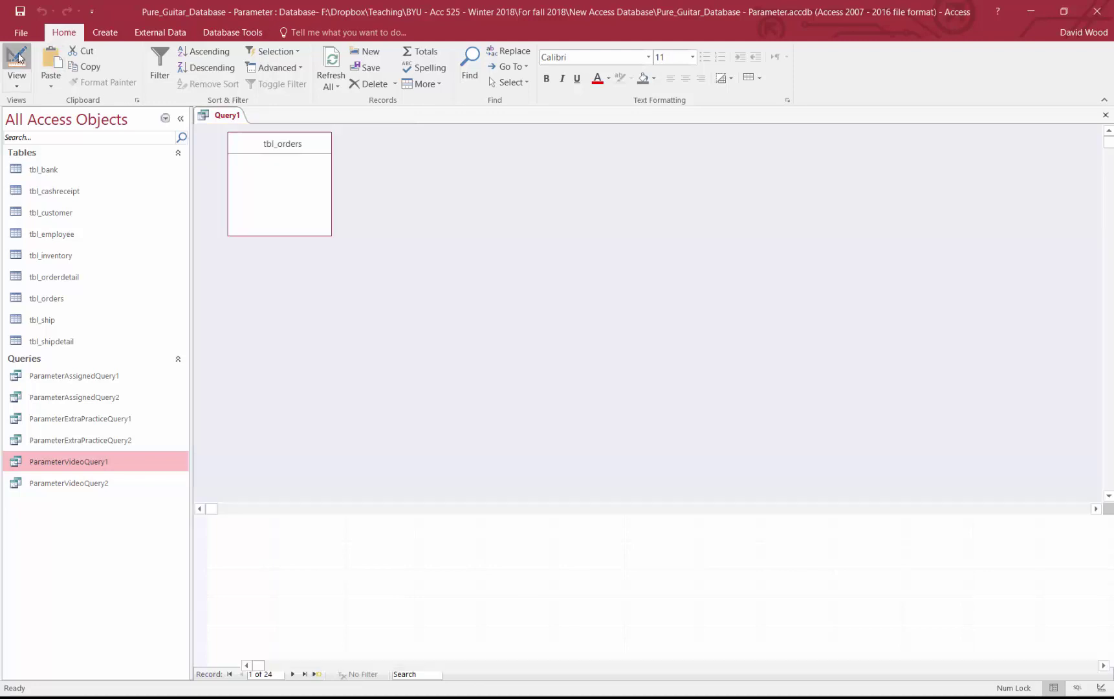
left_click(18, 58)
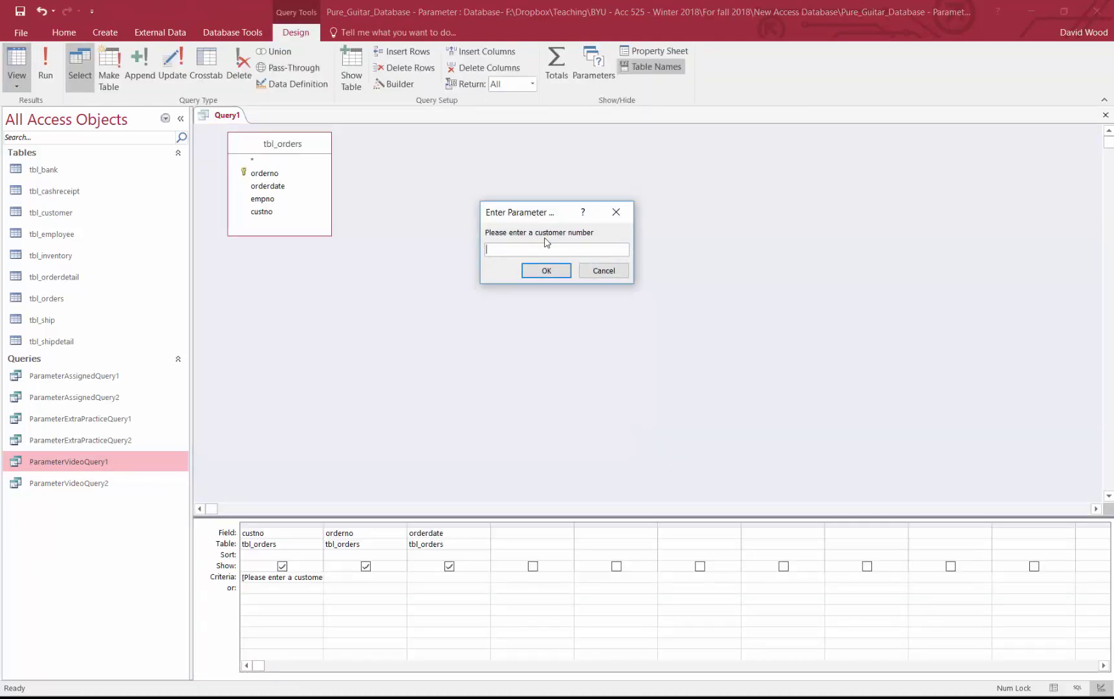
type("9")
left_click(551, 272)
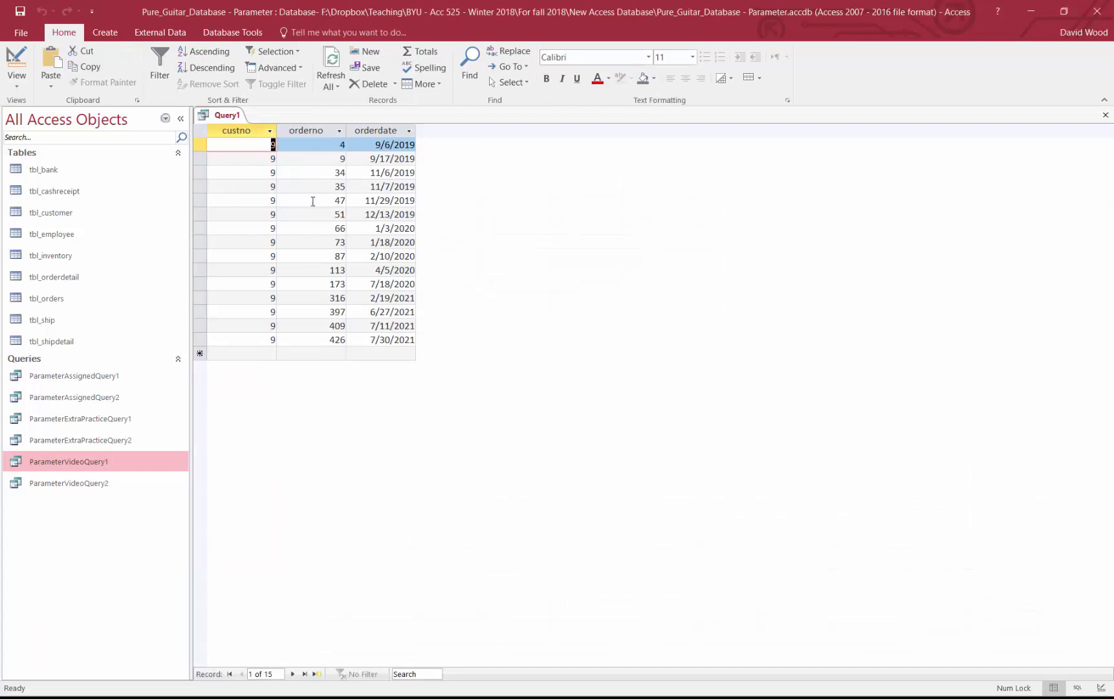
left_click(17, 60)
left_click(17, 60)
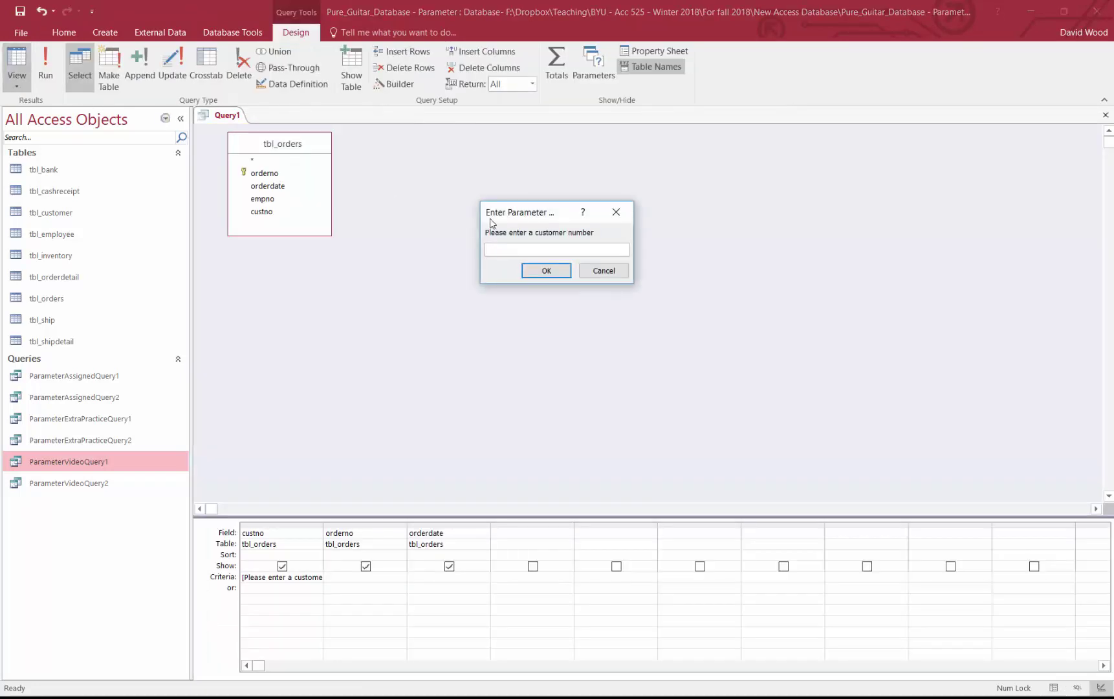
type("4")
left_click(551, 273)
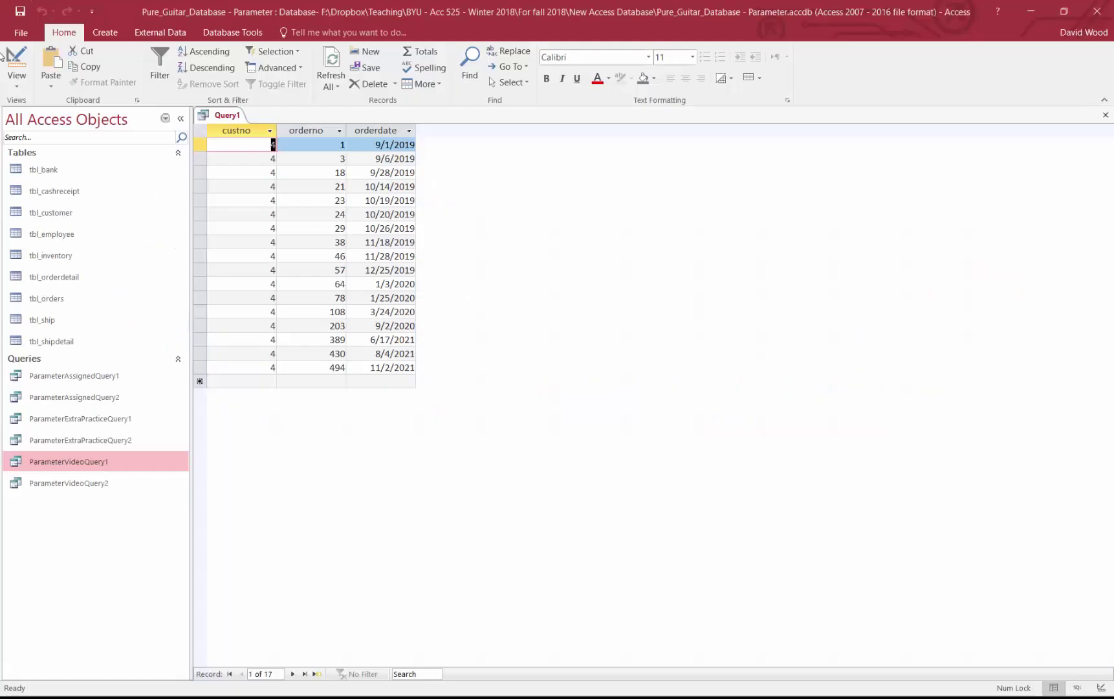
Remove the customer-number prompt criterion from custno in Design View.
left_click(17, 57)
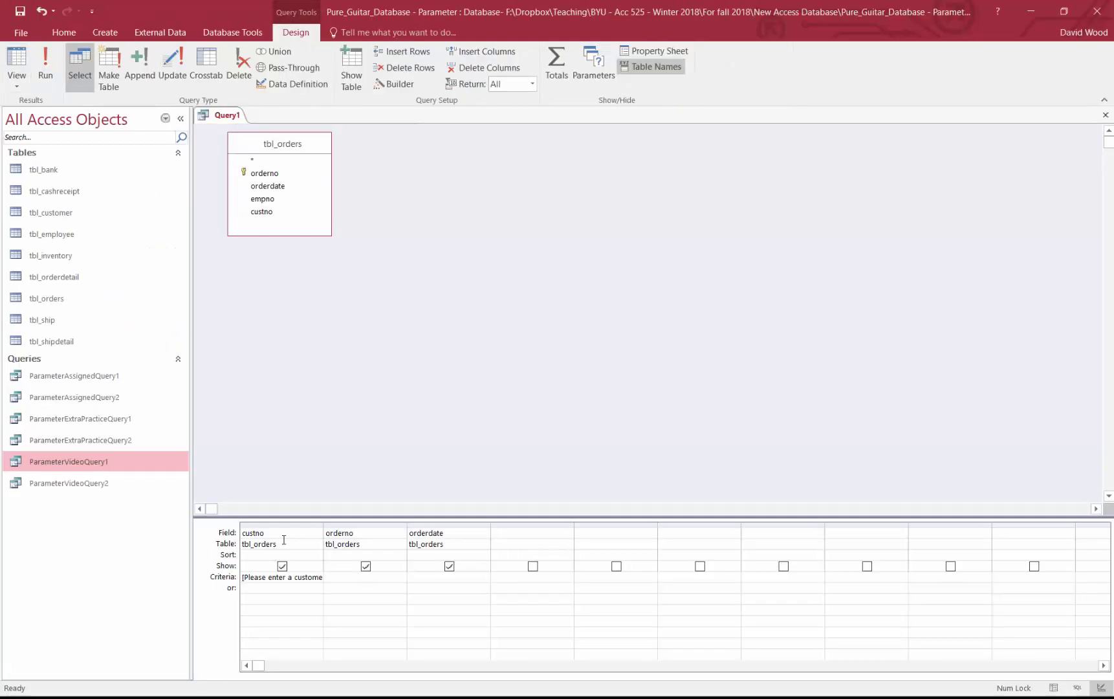
triple_click(264, 579)
key("Delete")
Join tbl_customer, put firstname and lastname first in the grid, and hide custno.
left_click_drag(44, 213, 430, 168)
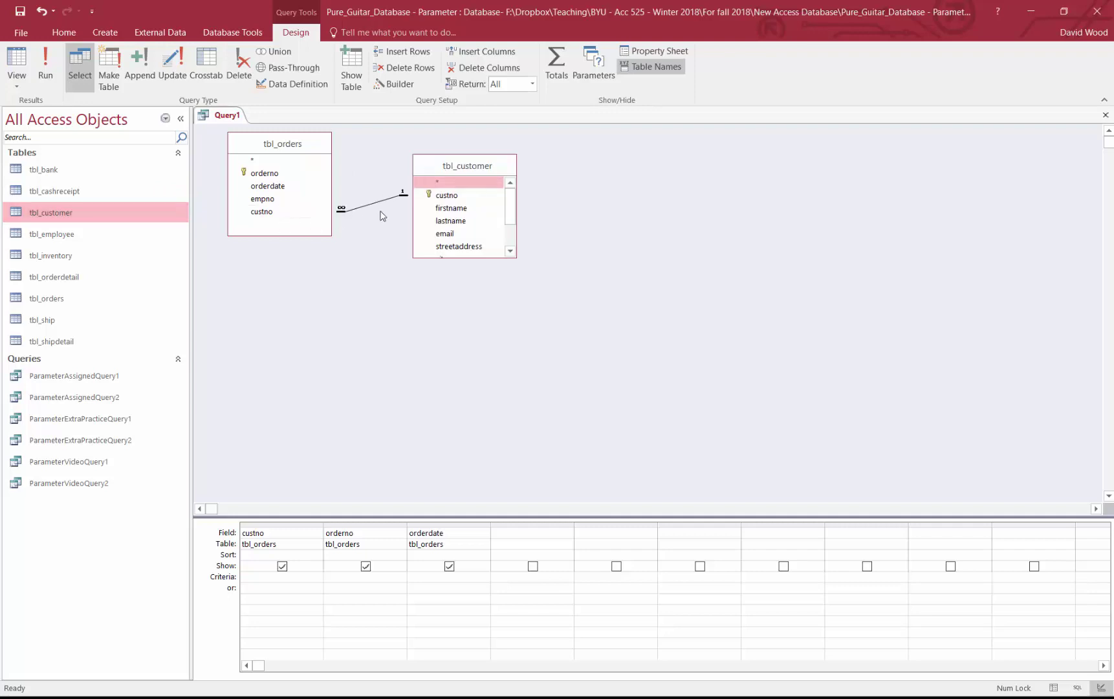
double_click(451, 209)
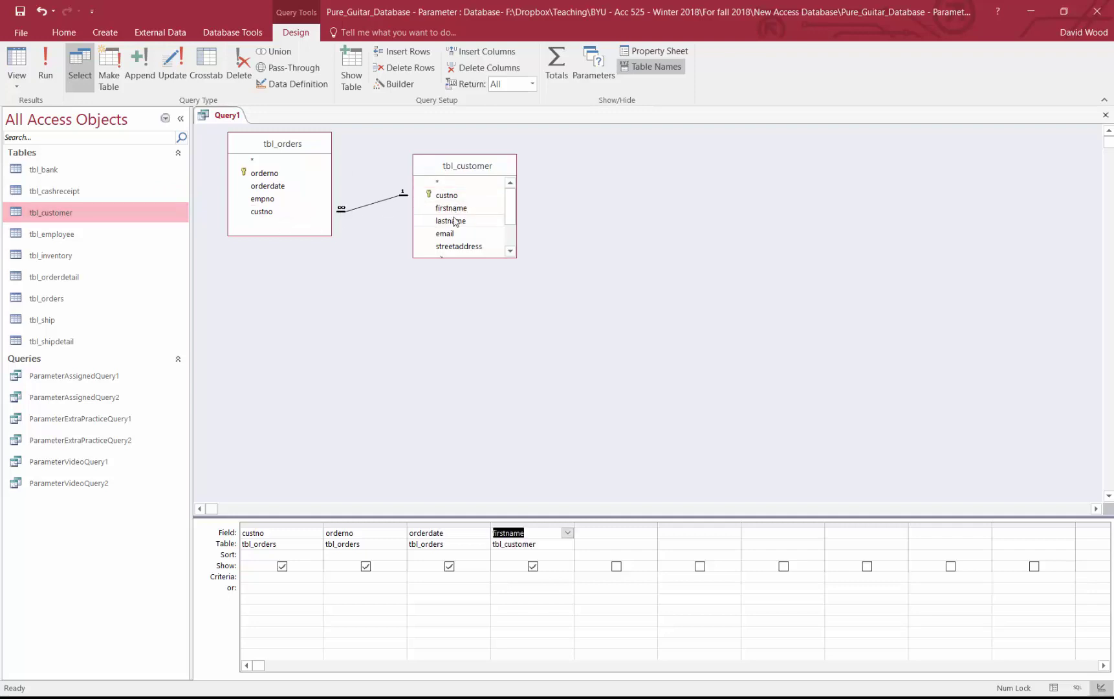
double_click(451, 220)
left_click_drag(531, 522, 240, 538)
left_click(539, 522)
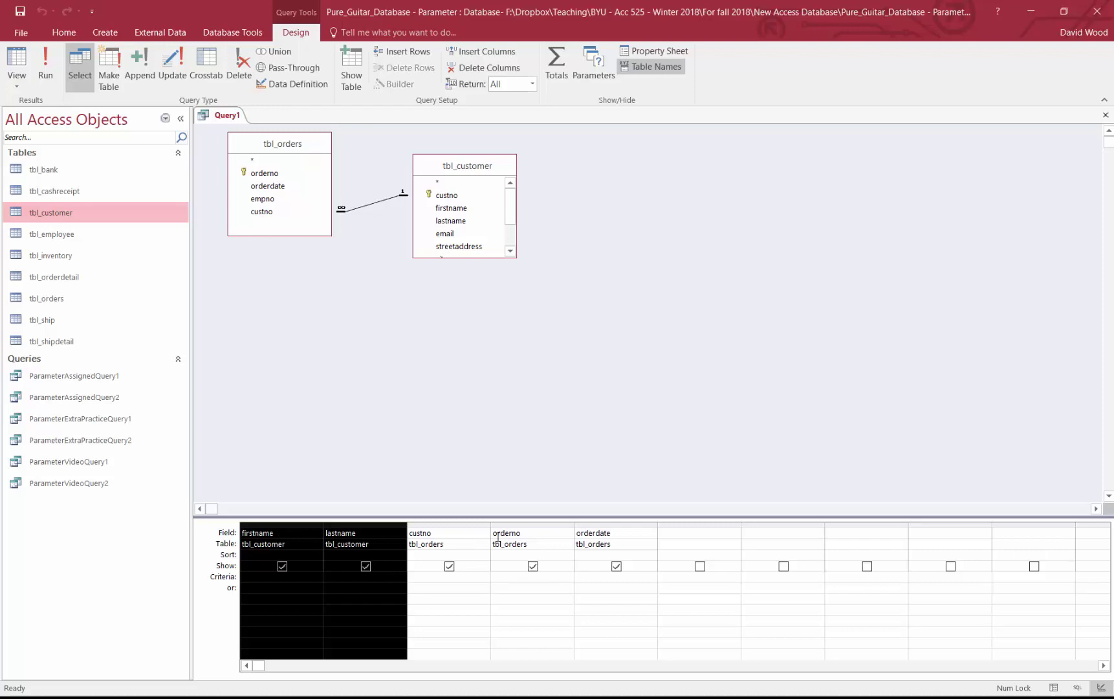
left_click(461, 522)
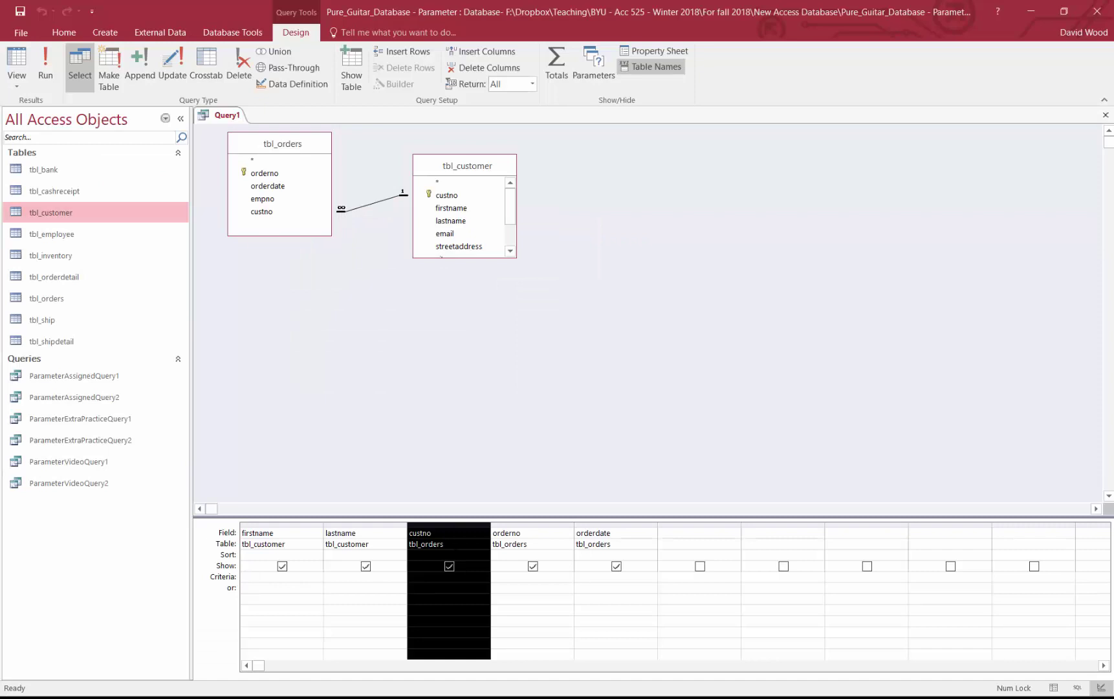
left_click(450, 566)
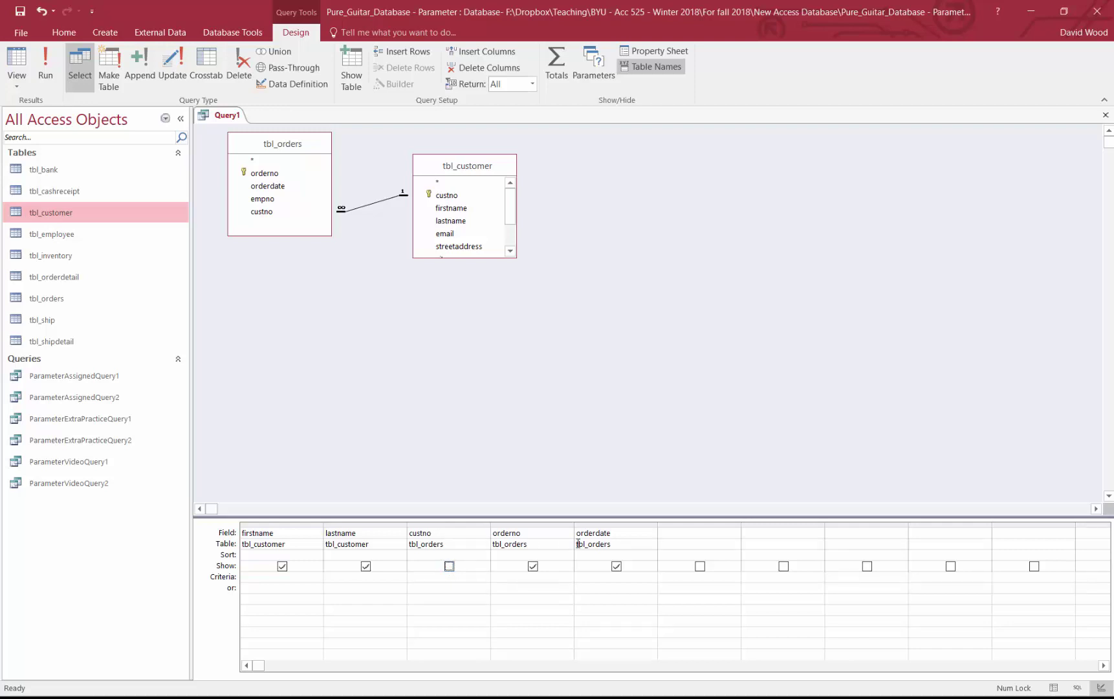
After previewing results, type [Please enter a customer number] into the hidden custno column's criteria.
left_click(40, 65)
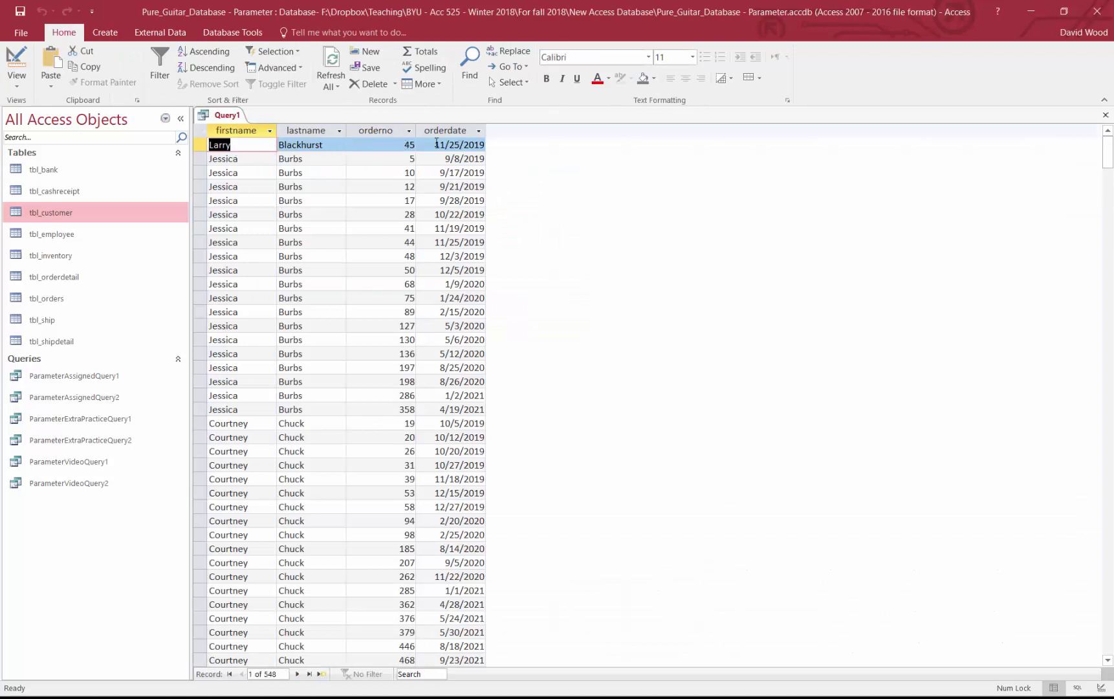
left_click(16, 58)
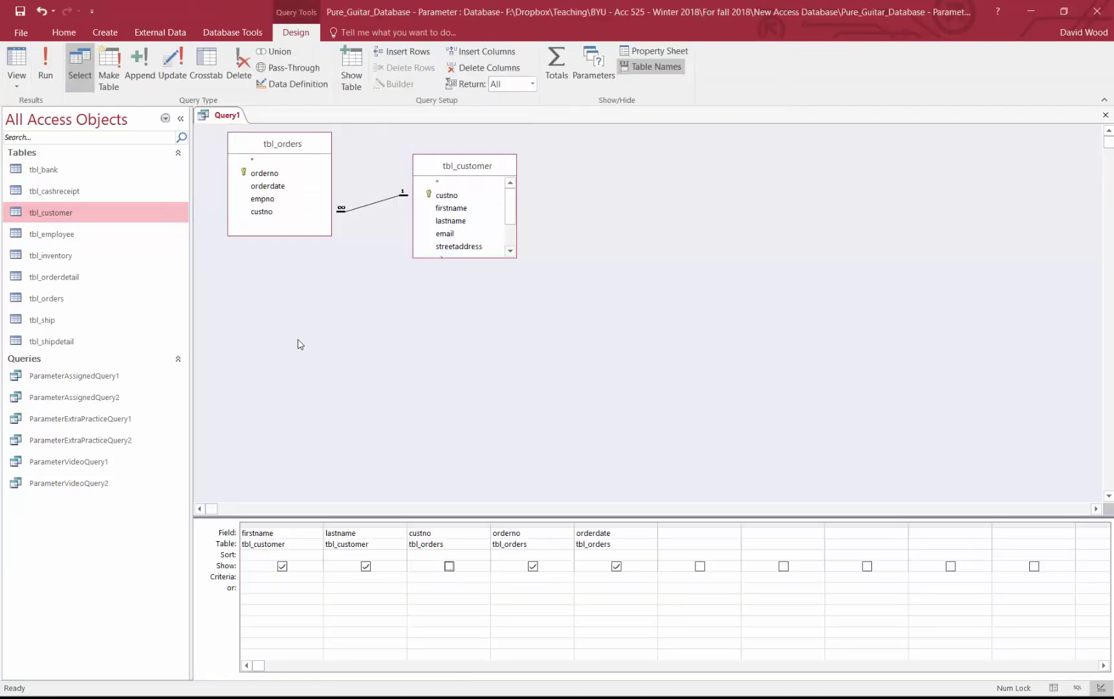
left_click_drag(275, 144, 277, 161)
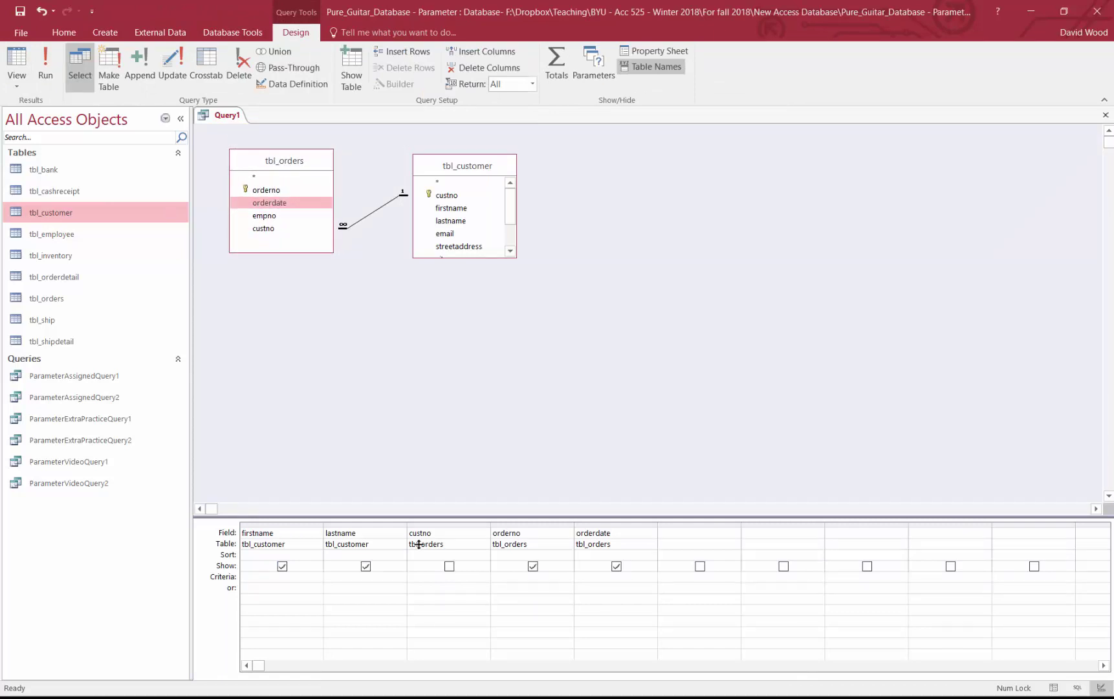
left_click(355, 428)
left_click(435, 576)
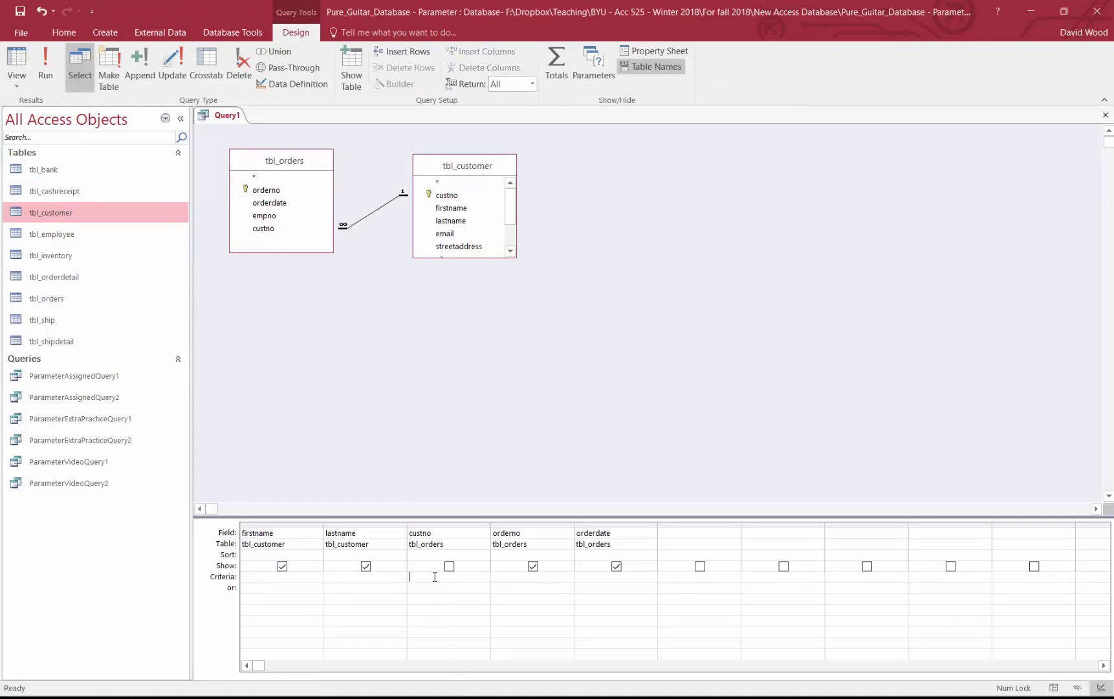
type("[Please enter a customer number]")
left_click(38, 77)
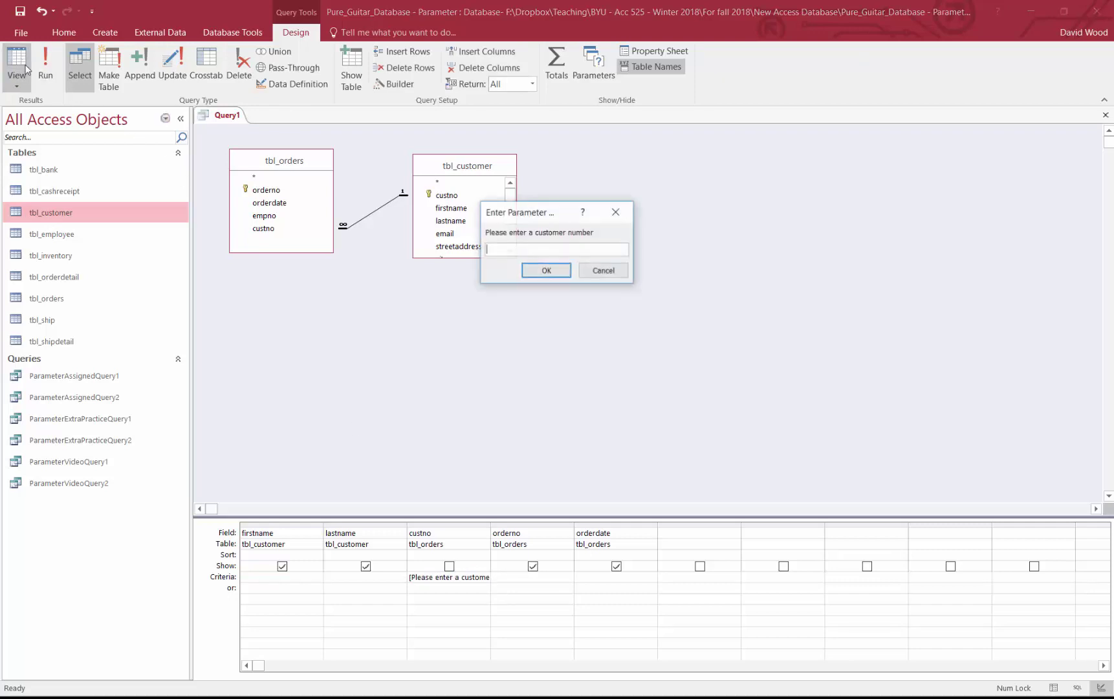
type("11")
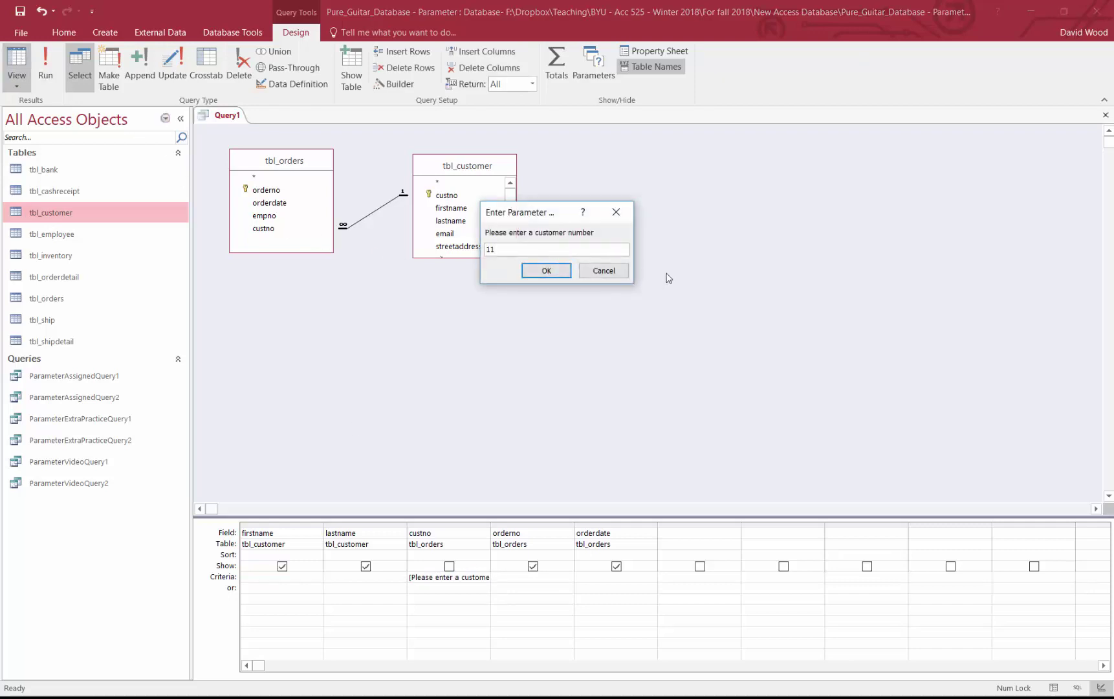
left_click(548, 271)
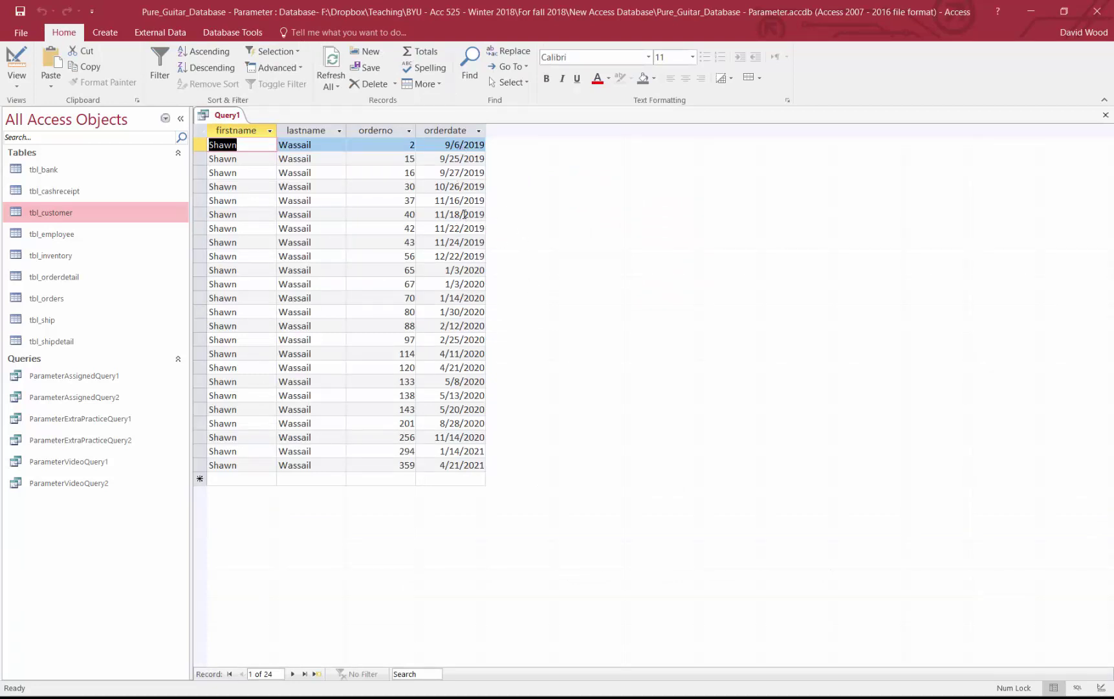
left_click(16, 61)
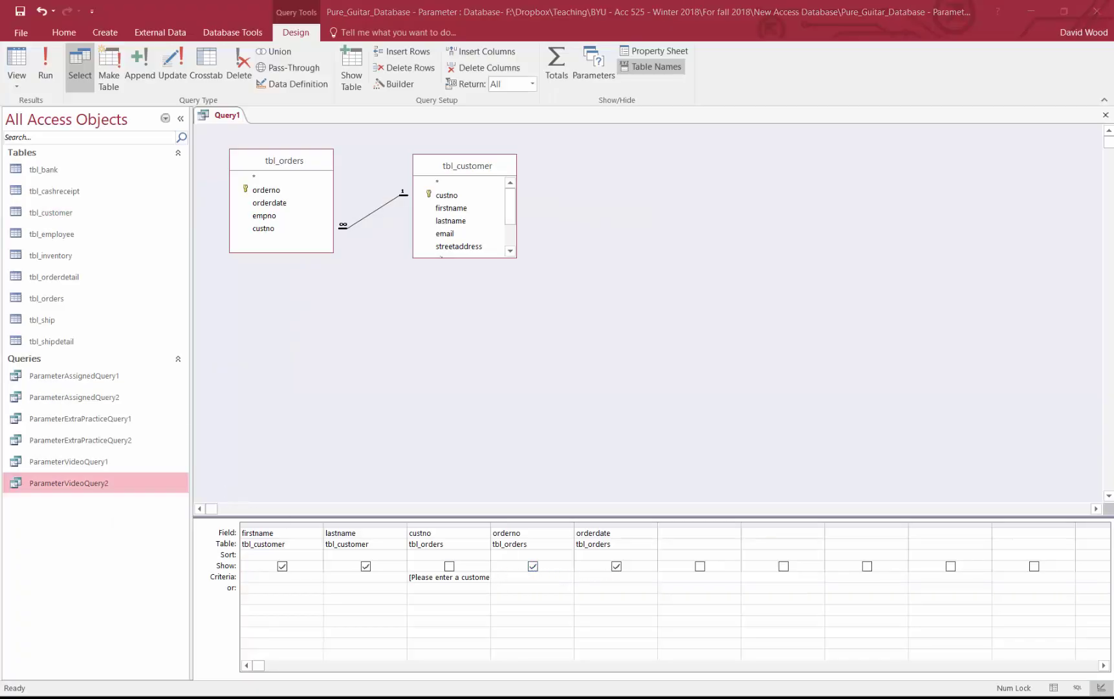
Paste Between [Enter start date mm/dd/yyyy] And [Enter end date mm/dd/yyyy] into orderdate, widening the column.
left_click(586, 578)
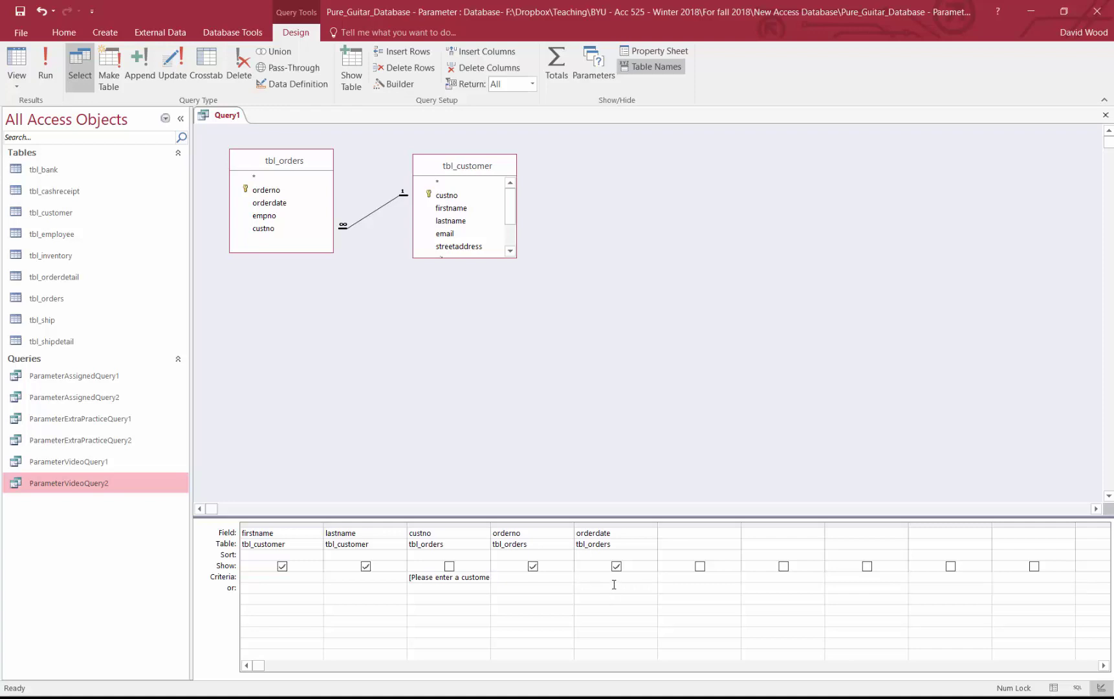
key("ctrl+v")
left_click_drag(659, 525, 628, 525)
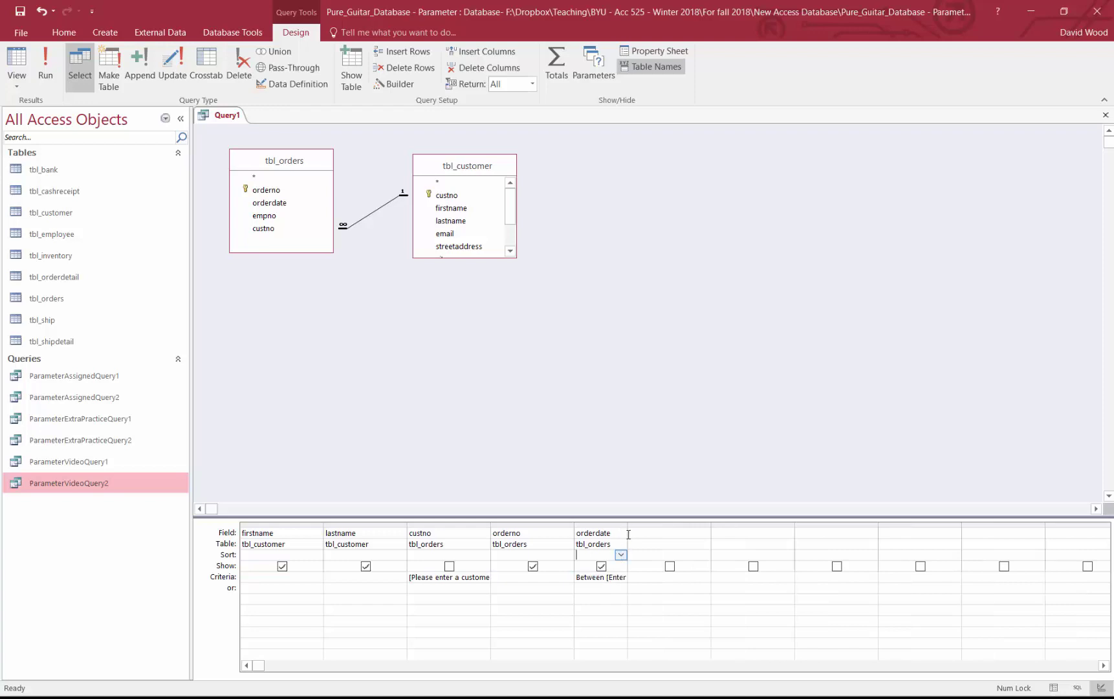
left_click_drag(628, 524, 846, 526)
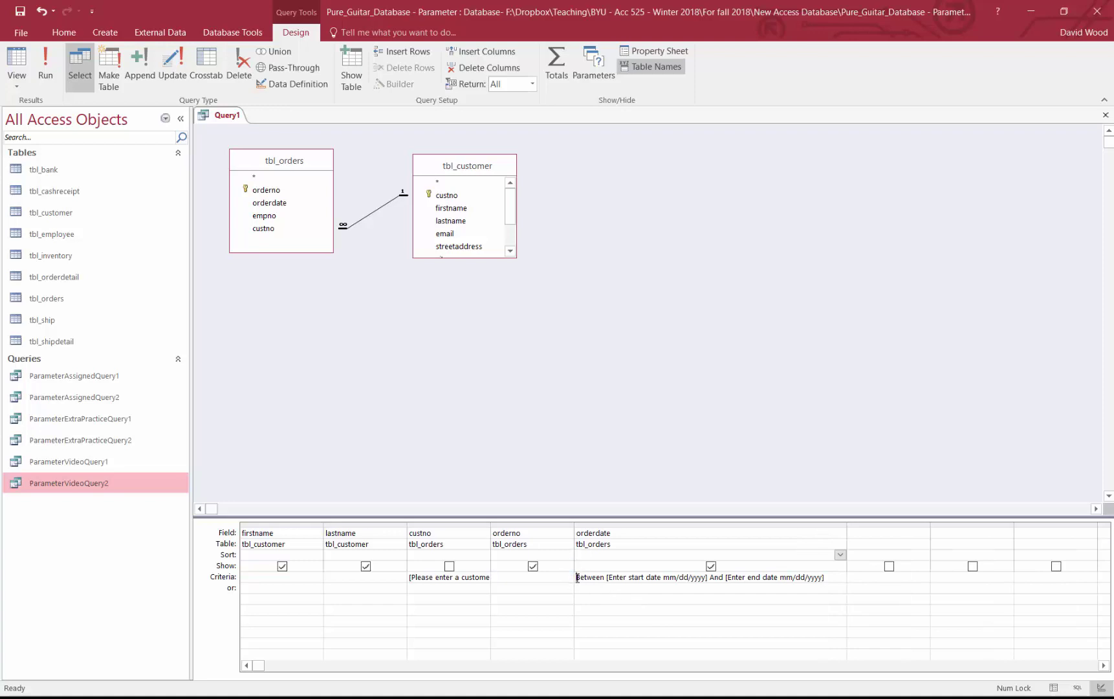
left_click_drag(576, 577, 708, 578)
left_click(606, 576)
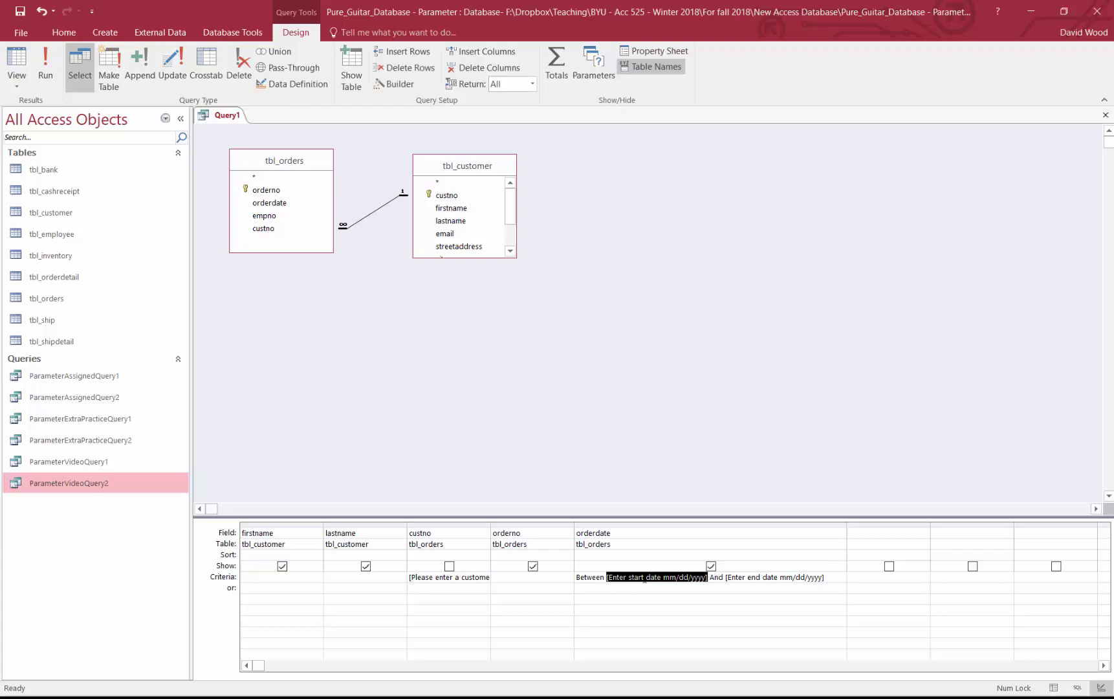
left_click(646, 578)
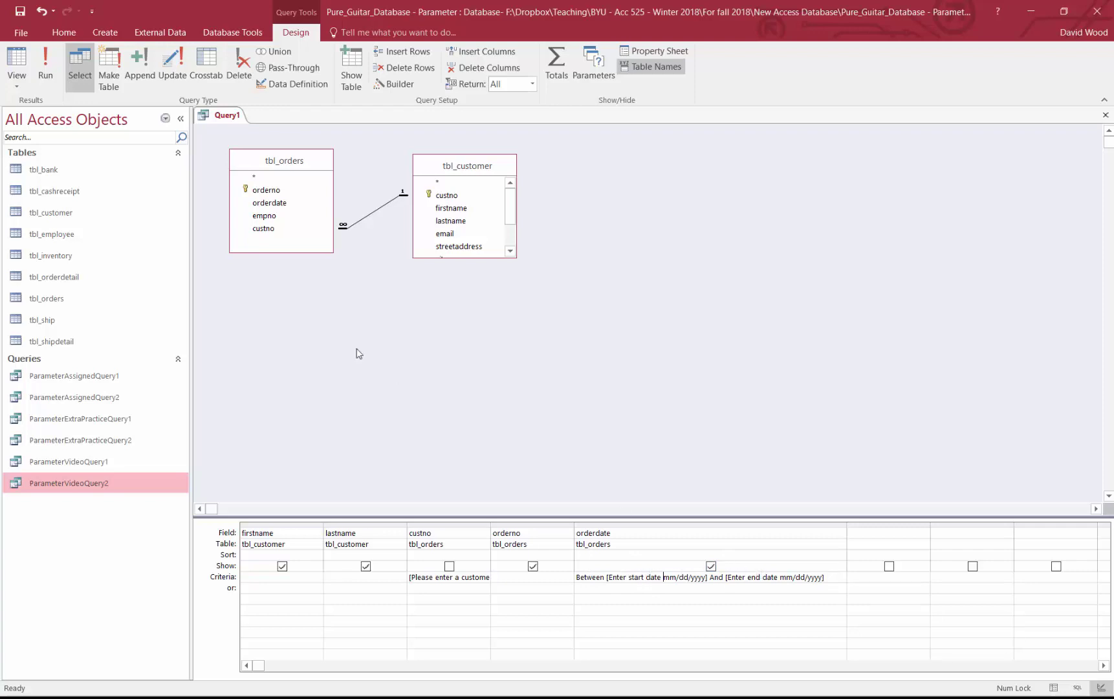
left_click(18, 58)
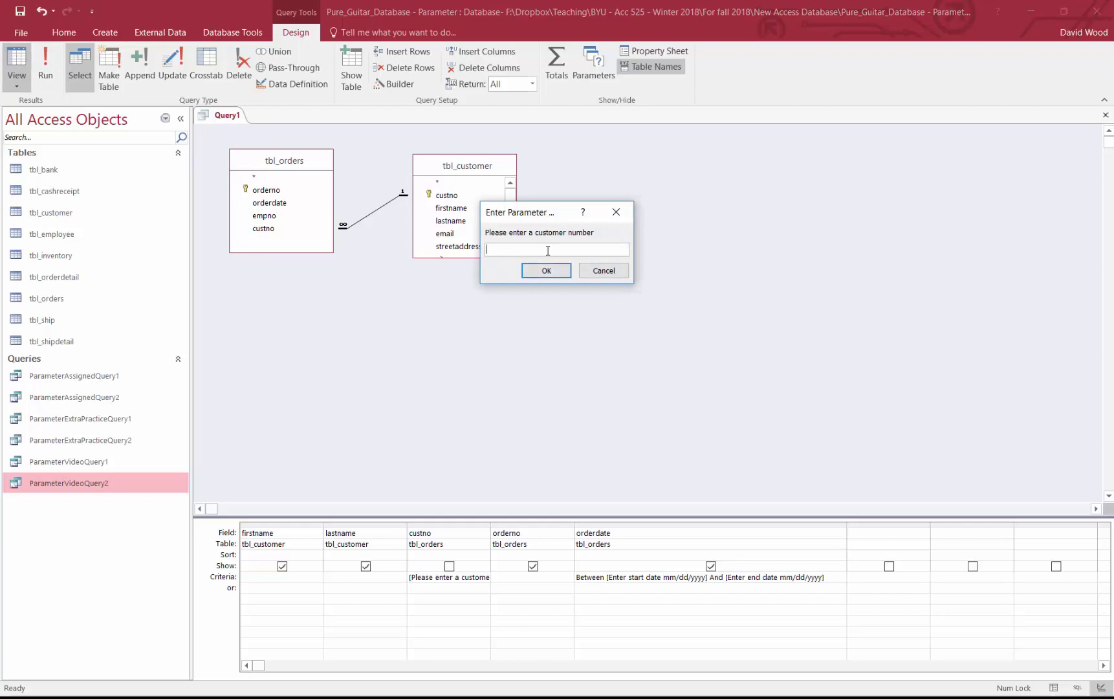
left_click(545, 271)
type("01/01/2020")
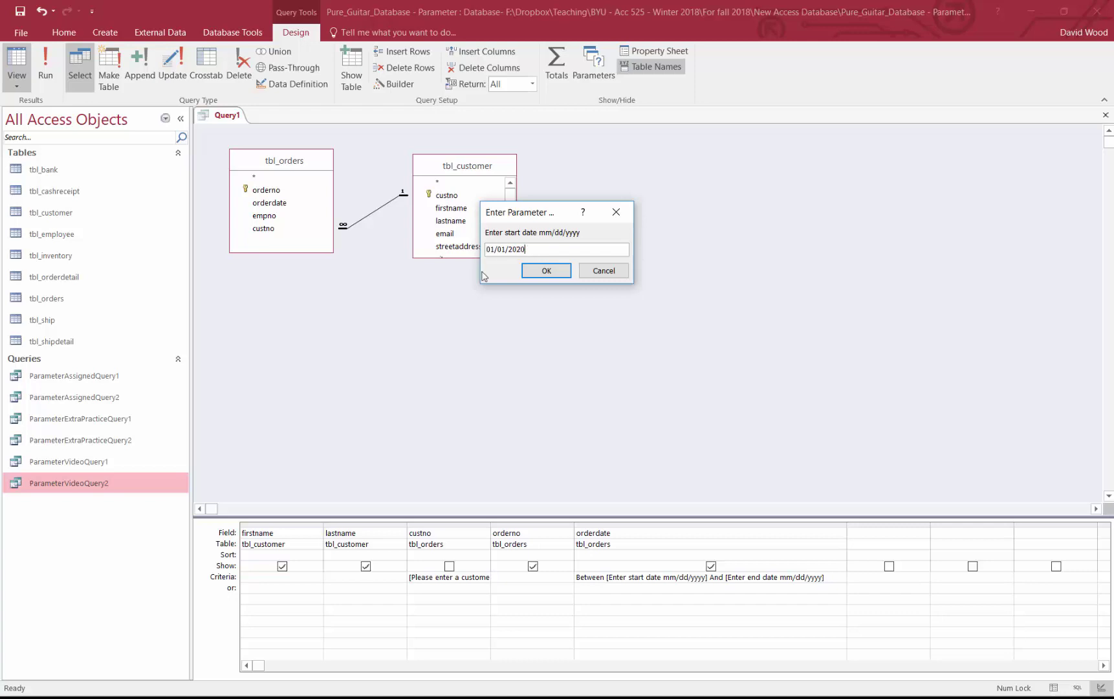
left_click(543, 271)
type("12/31/2020")
left_click(541, 272)
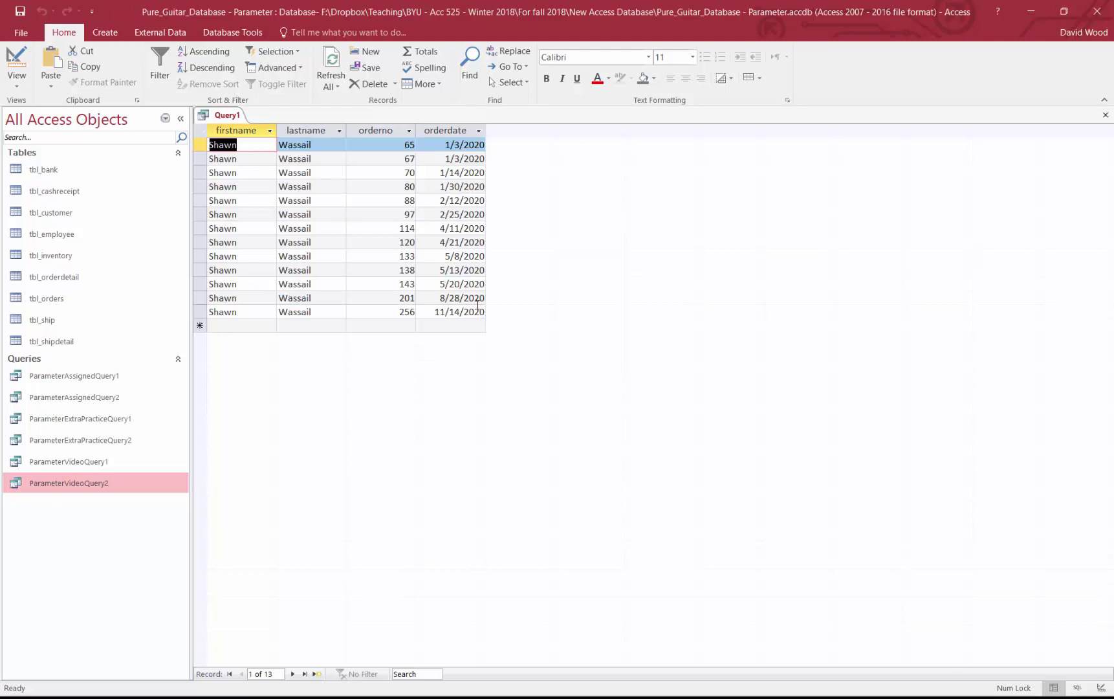
left_click(16, 65)
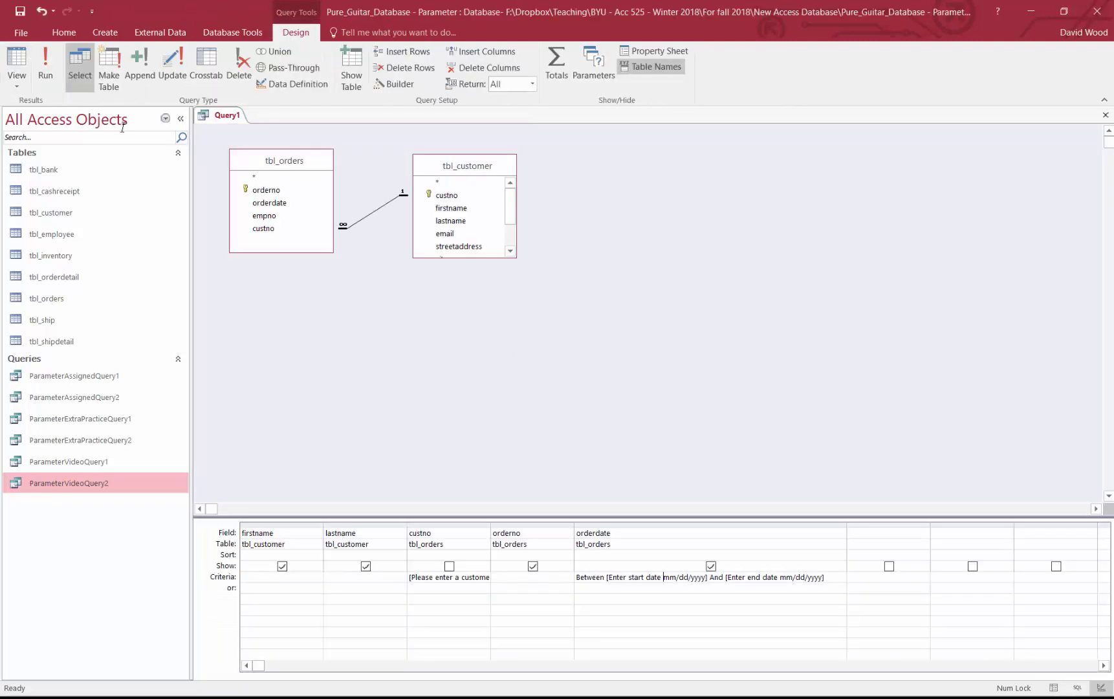
Delete the orderdate criteria and run the query for customer 500, which returns no records.
triple_click(635, 582)
key("Delete")
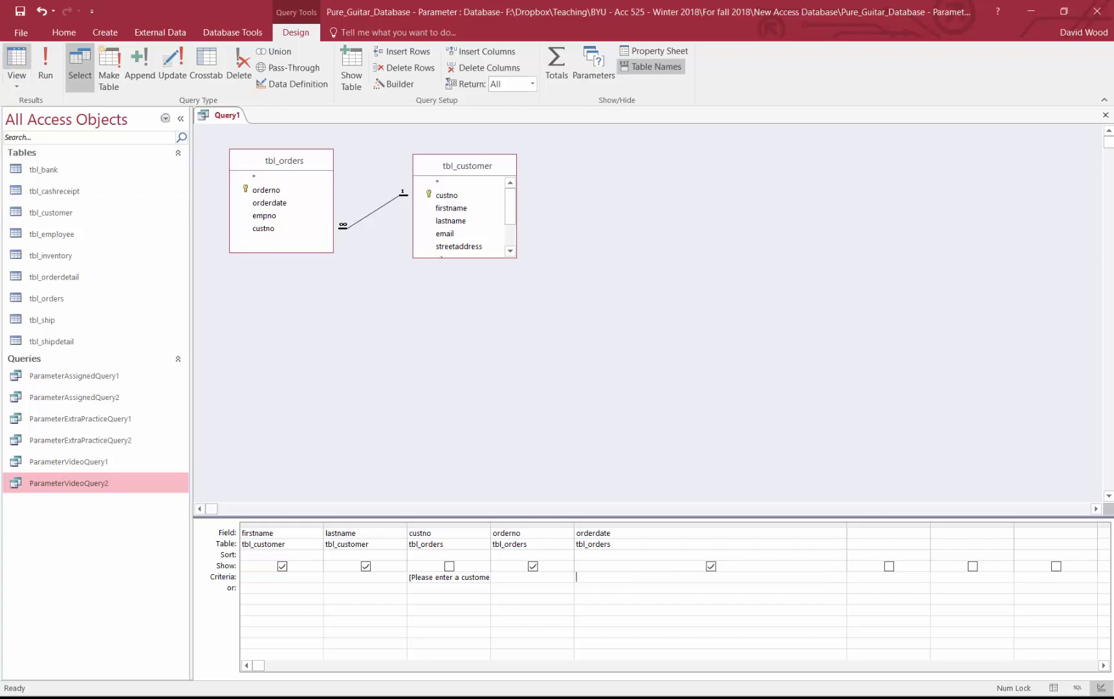
left_click(27, 52)
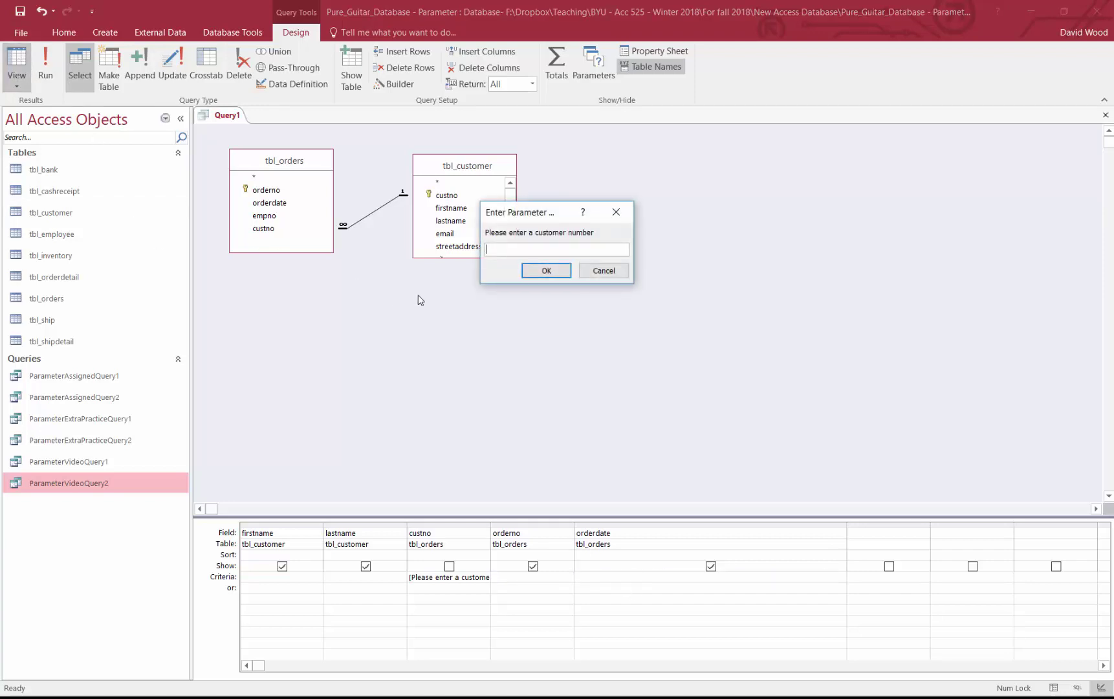
type("5000")
left_click(556, 273)
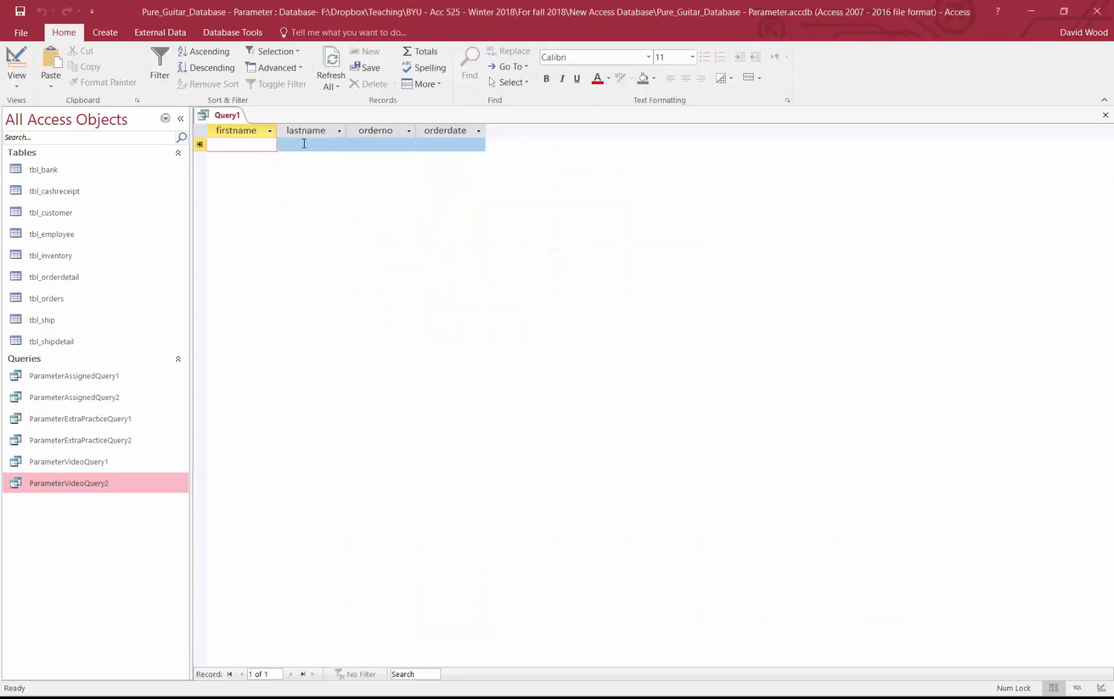
left_click(28, 69)
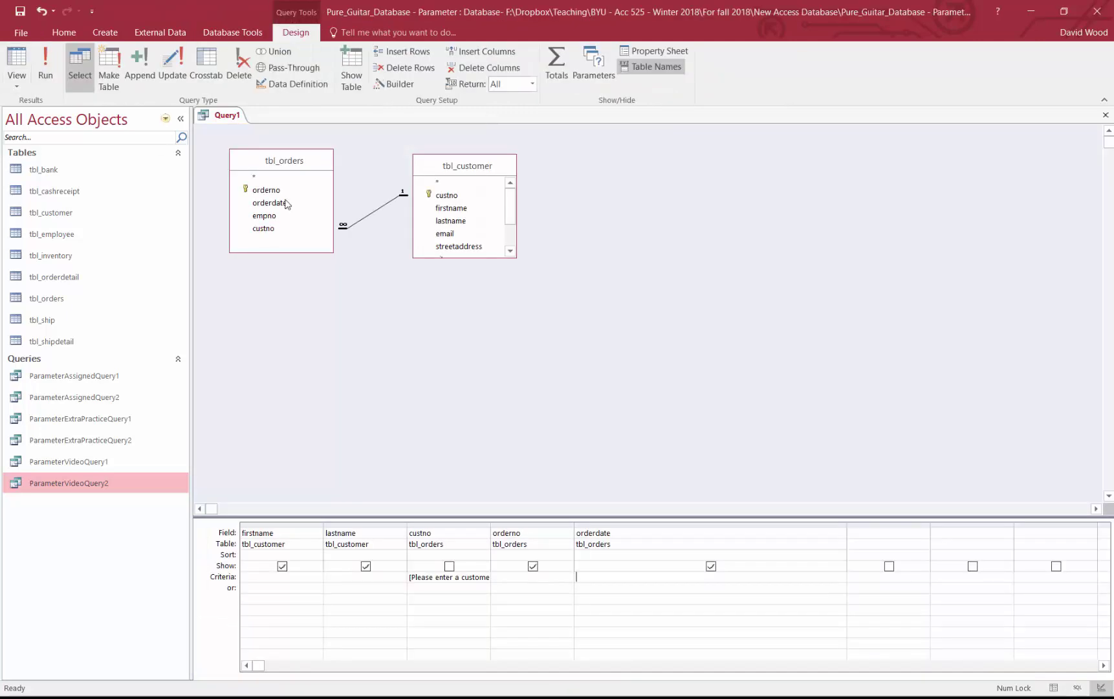